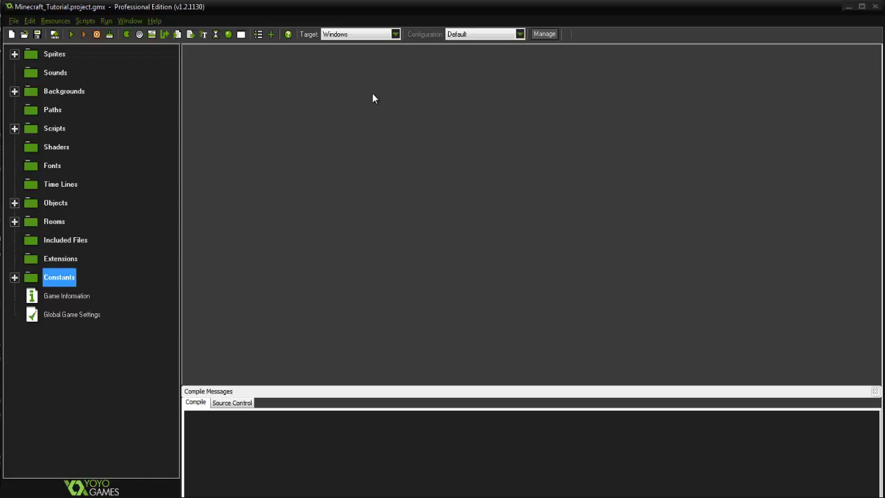
# Step: Launch the game, dismiss the slow-performance notice, and move the player across the terrain
pyautogui.click(70, 34)
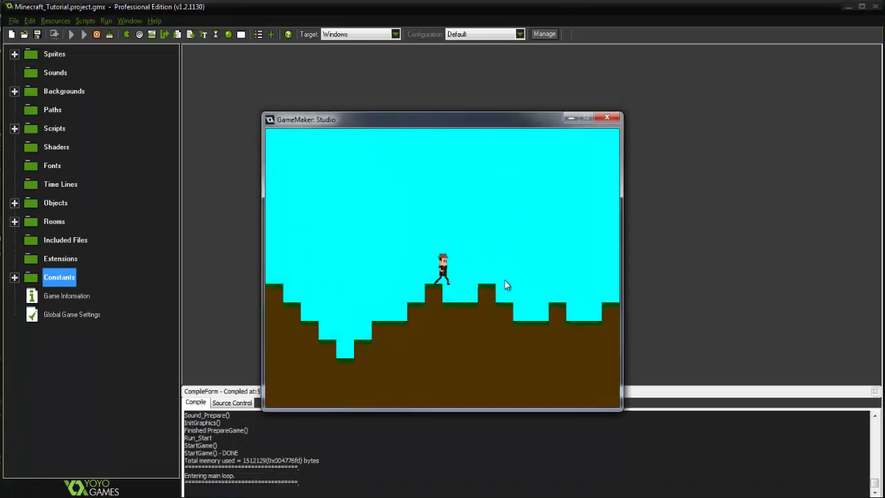
pyautogui.press('Up')
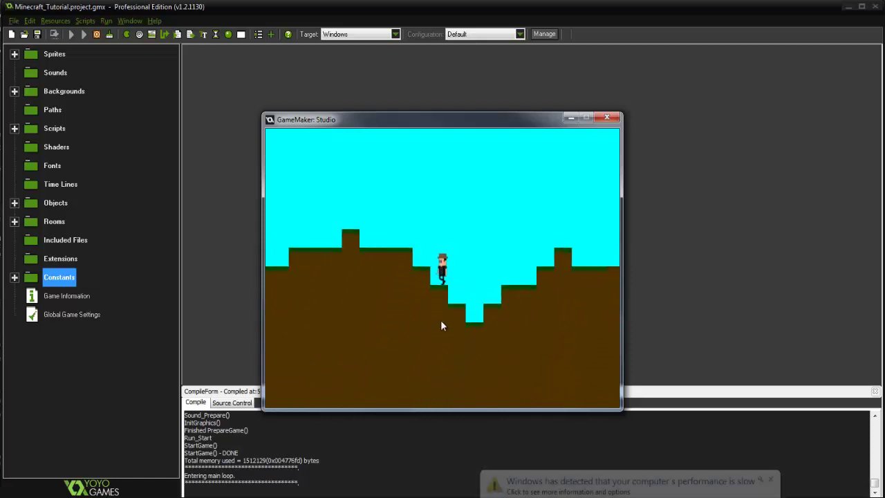
pyautogui.click(771, 479)
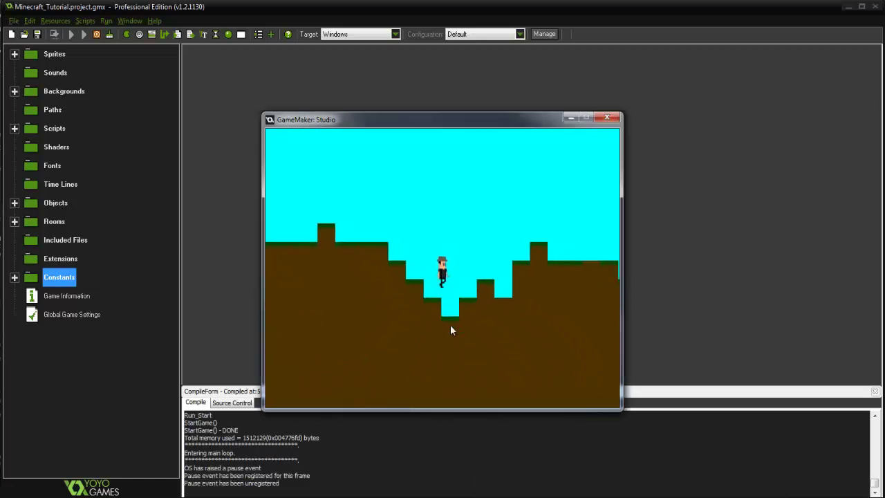
pyautogui.press('Right')
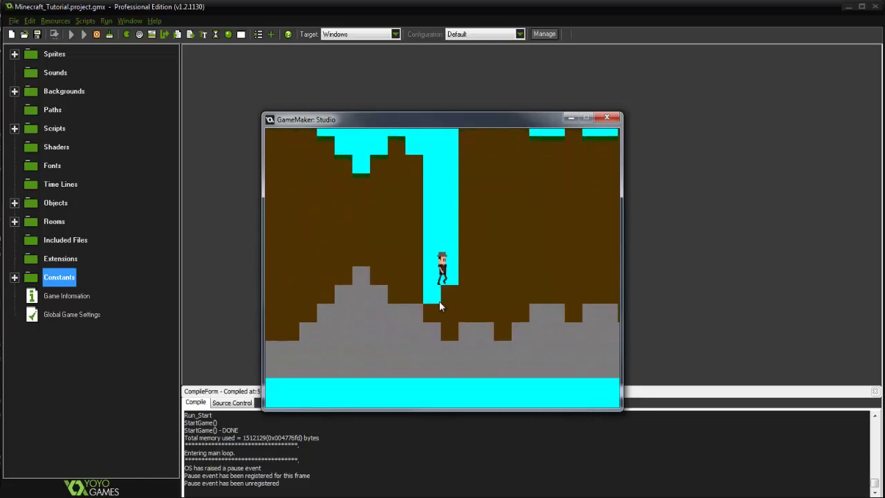
# Step: Walk right while mining blocks beside the player to carve out a tunnel
pyautogui.press('d')
pyautogui.click(475, 269)
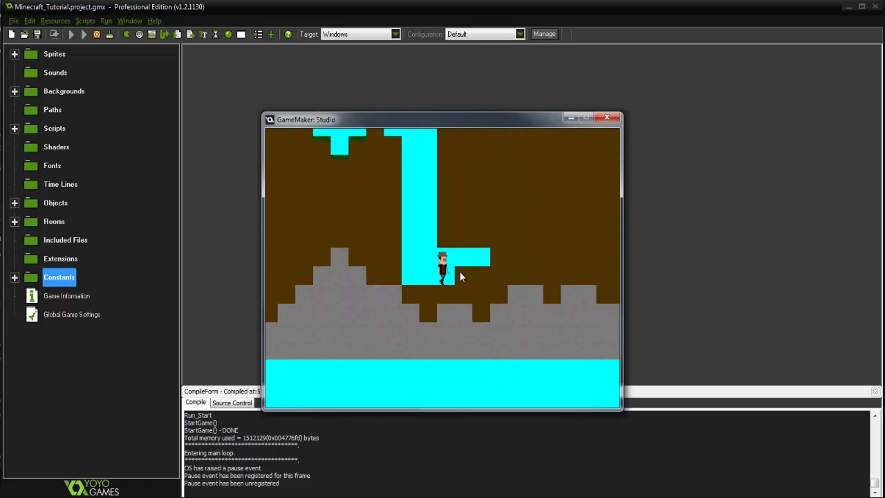
pyautogui.press('d')
pyautogui.moveTo(486, 275); pyautogui.dragTo(505, 269)
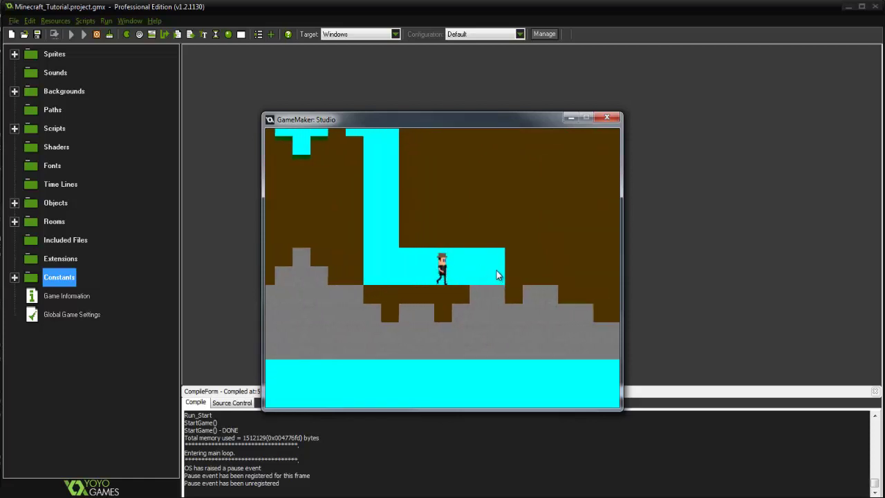
pyautogui.click(520, 266)
# Step: Walk and jump the player around the dug shaft, then close the game
pyautogui.press('d')
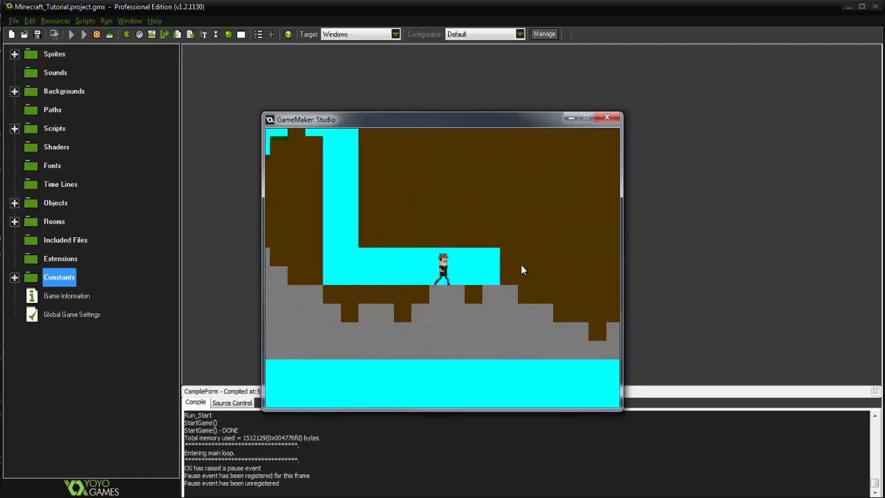
pyautogui.press('a')
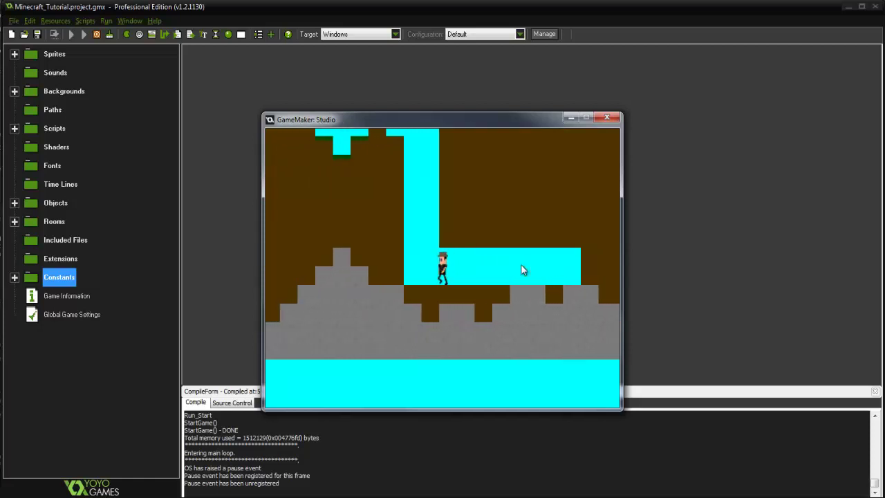
pyautogui.press('w')
pyautogui.press('d')
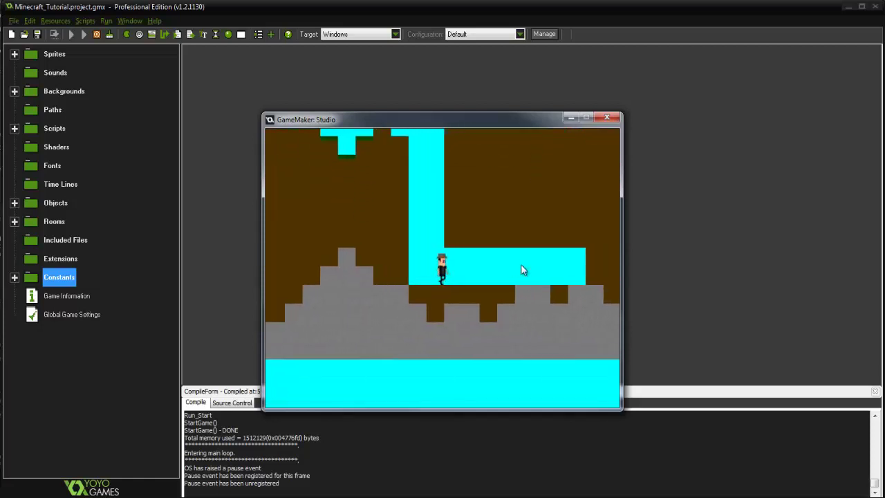
pyautogui.press('d')
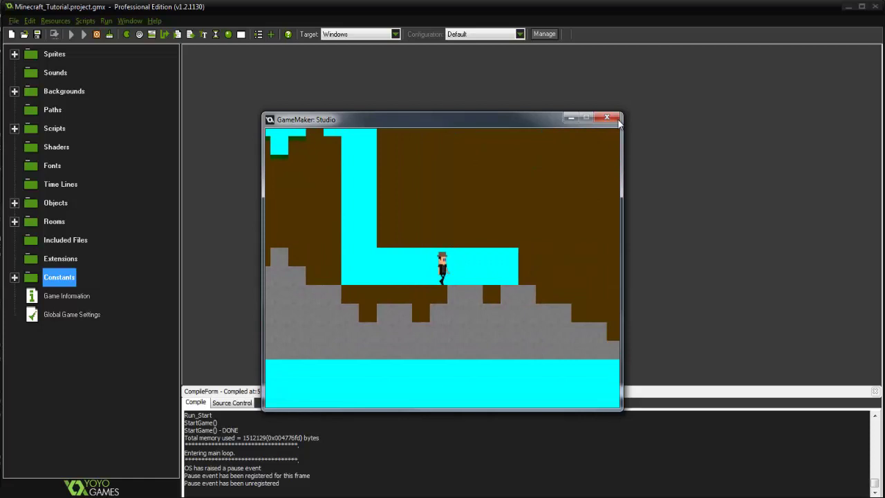
pyautogui.click(607, 118)
# Step: Give object_block a Create event with the code vis = false
pyautogui.doubleClick(24, 203)
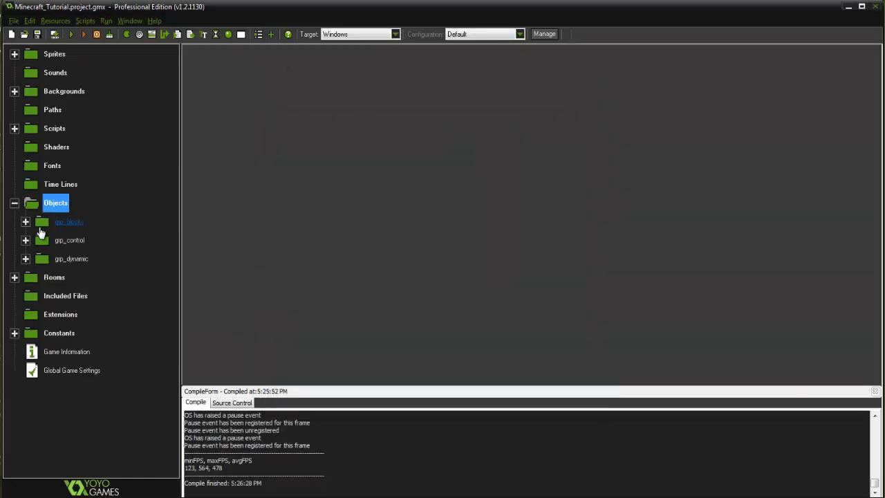
pyautogui.click(25, 221)
pyautogui.doubleClick(82, 240)
pyautogui.moveTo(511, 100); pyautogui.dragTo(502, 112)
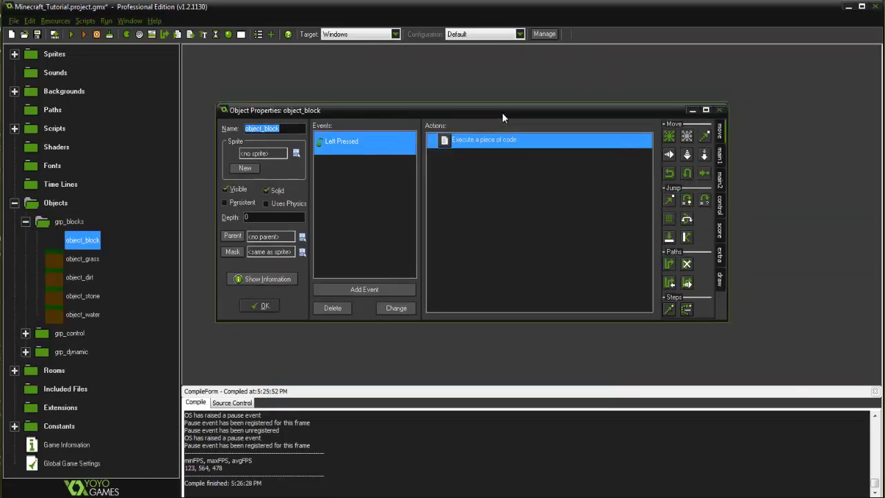
pyautogui.click(380, 288)
pyautogui.click(366, 202)
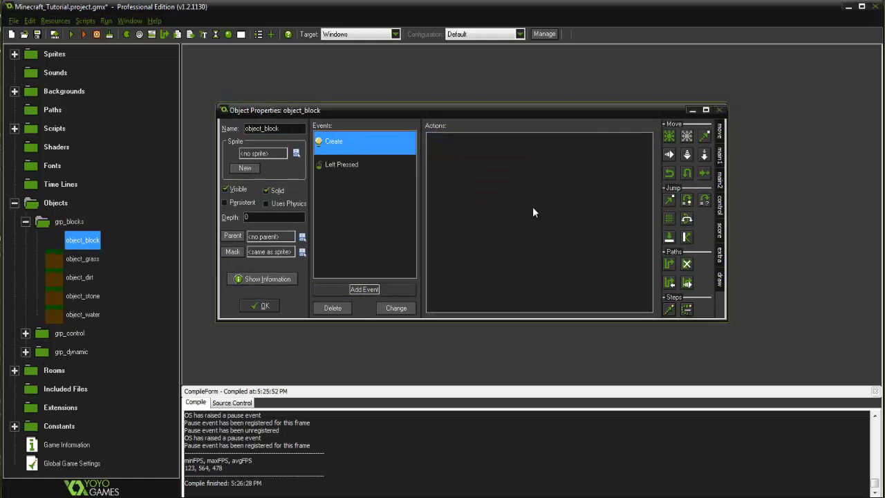
pyautogui.click(720, 214)
pyautogui.moveTo(669, 247); pyautogui.dragTo(542, 140)
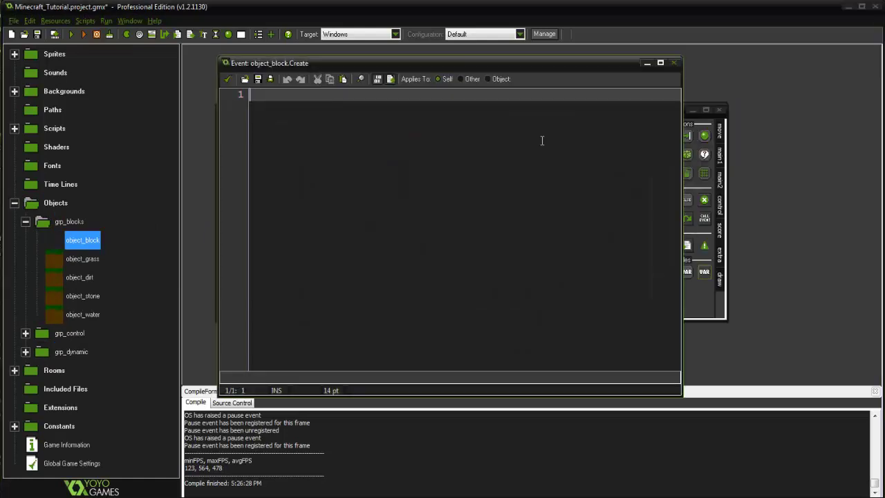
pyautogui.write('vis = ')
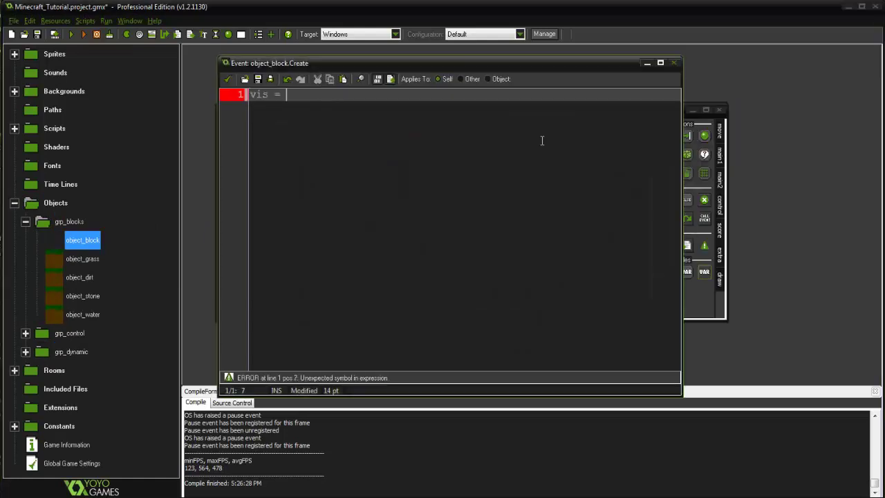
pyautogui.write('false;')
pyautogui.click(227, 79)
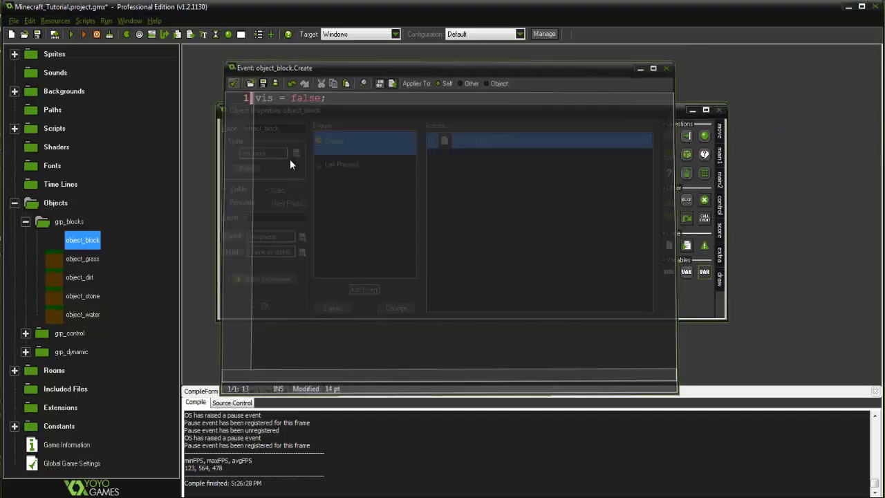
# Step: Prefix the Left Pressed instance_destroy() with an if(vis) check
pyautogui.click(366, 164)
pyautogui.doubleClick(468, 145)
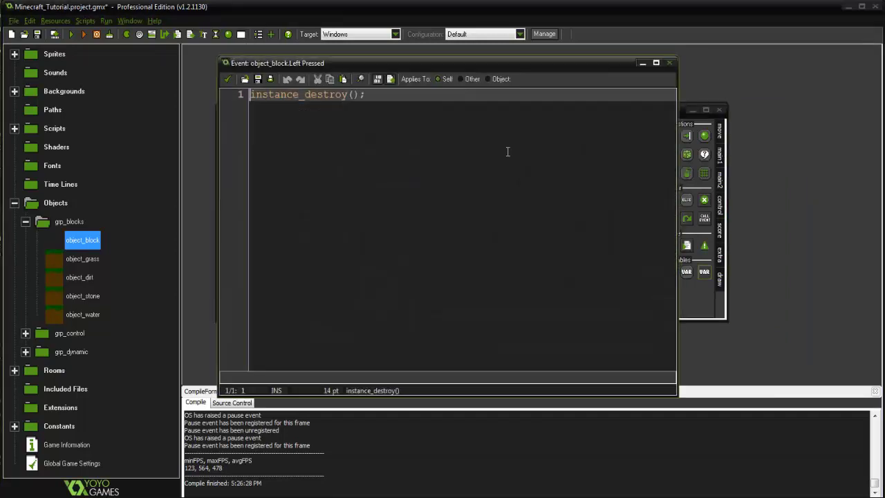
pyautogui.press('Return')
pyautogui.write('if(v')
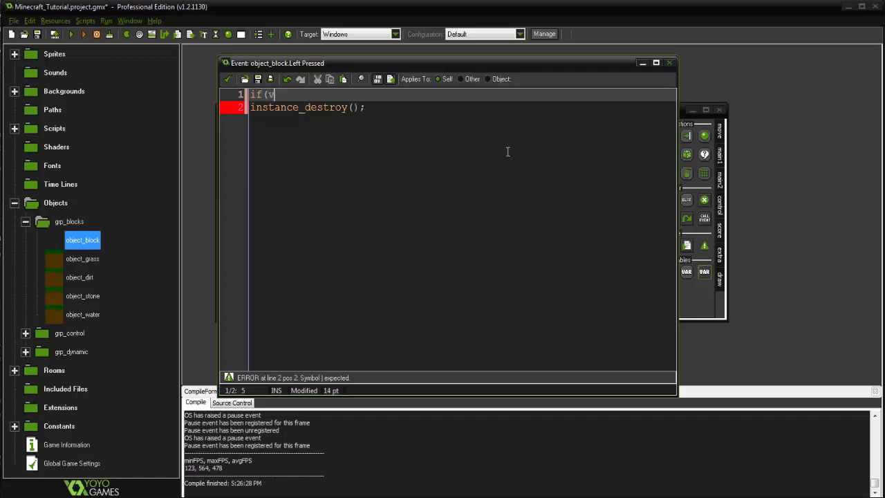
pyautogui.write('is)')
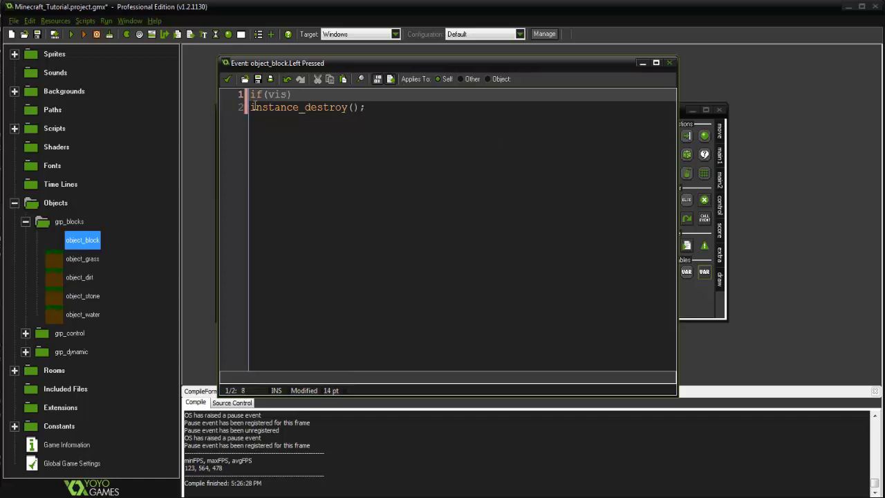
pyautogui.click(227, 79)
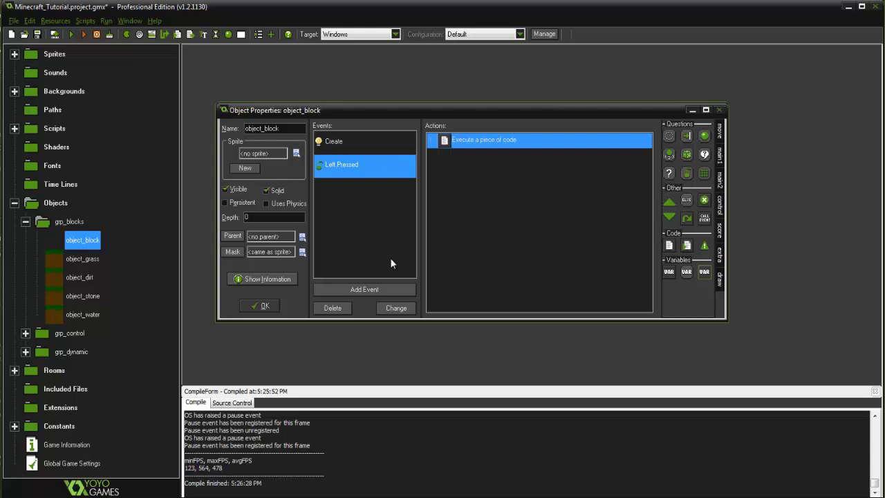
# Step: Add a Draw event to object_block with code starting draw_self();
pyautogui.click(398, 290)
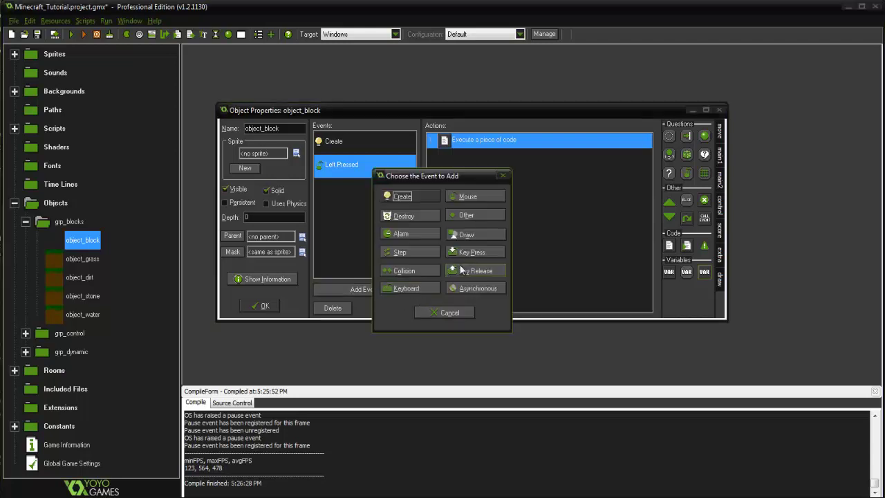
pyautogui.click(473, 237)
pyautogui.click(497, 245)
pyautogui.moveTo(669, 245); pyautogui.dragTo(567, 187)
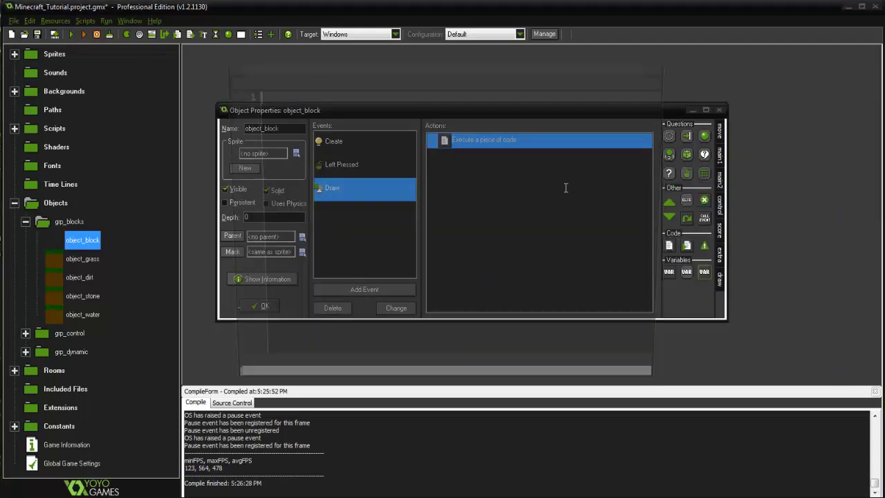
pyautogui.moveTo(505, 60); pyautogui.dragTo(528, 59)
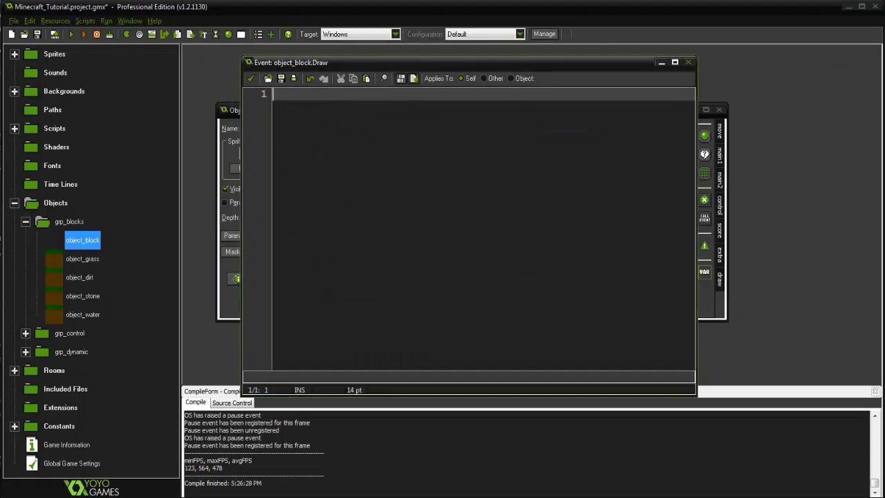
pyautogui.write('draw-')
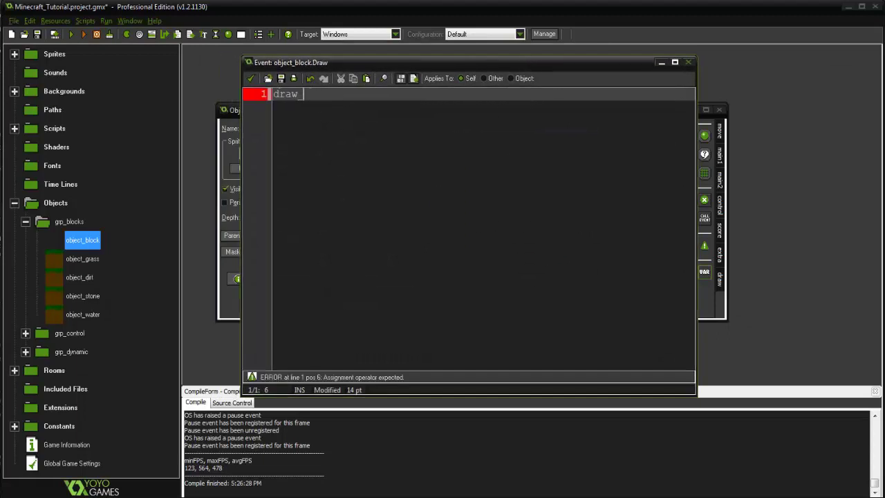
pyautogui.write('self();')
pyautogui.press('Return')
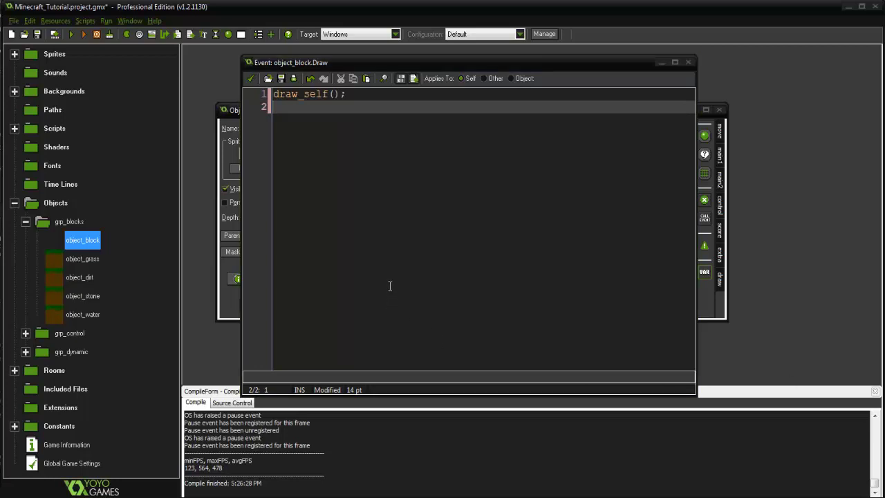
# Step: Begin an if with place_meeting(x + 32, y, object_block) as the first condition
pyautogui.click(421, 194)
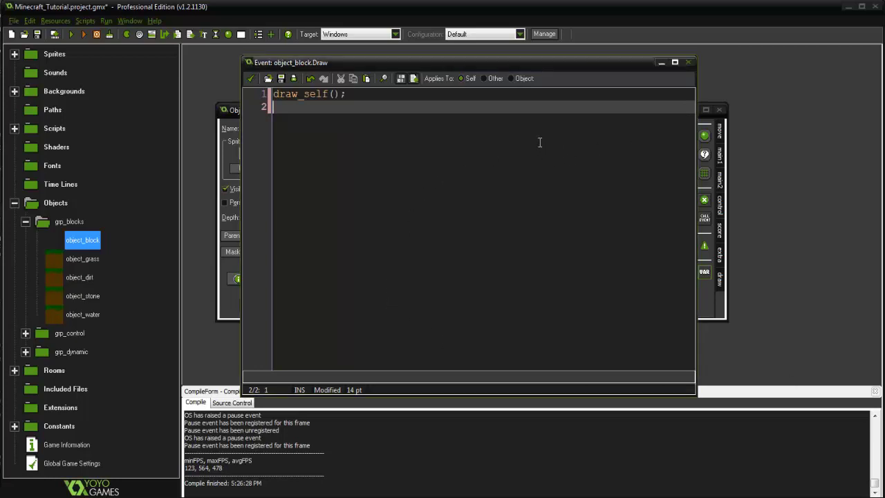
pyautogui.press('Return')
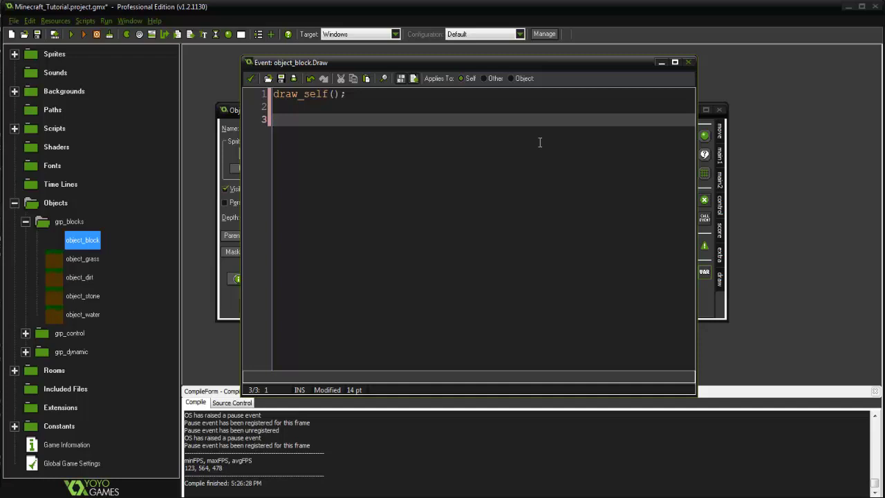
pyautogui.write('if(')
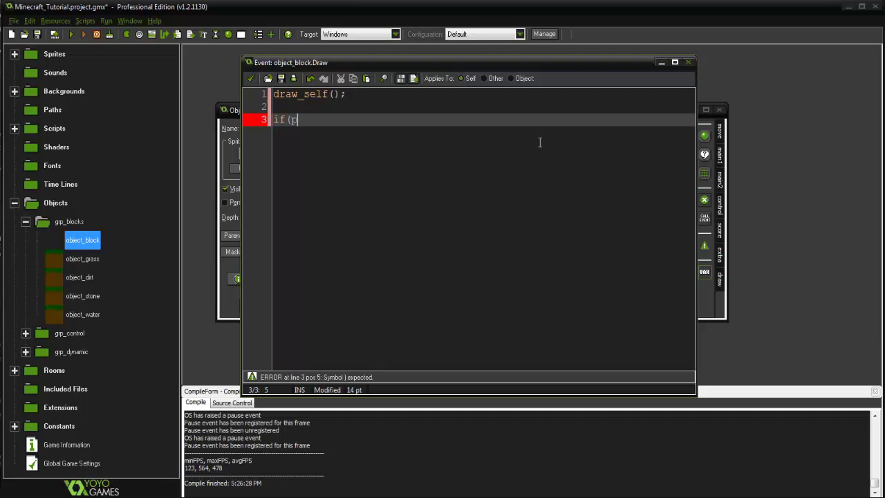
pyautogui.write('place_meeting')
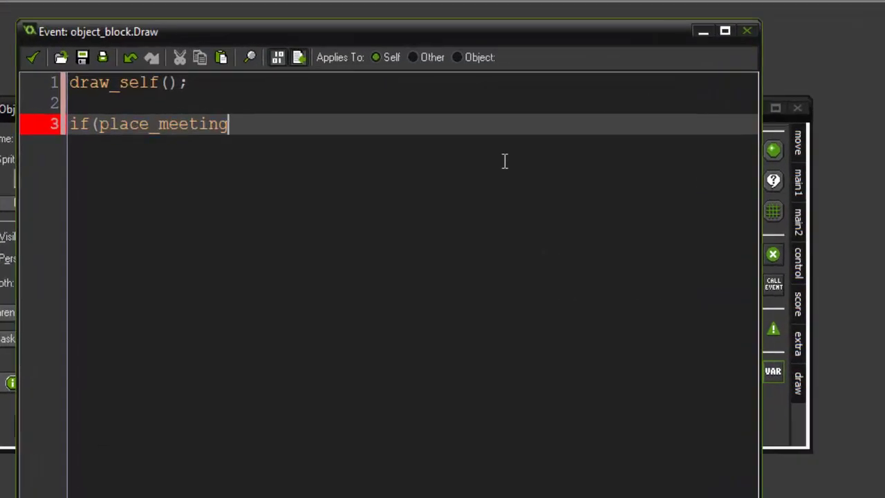
pyautogui.write('(x + 32')
pyautogui.write(', y, objecyt')
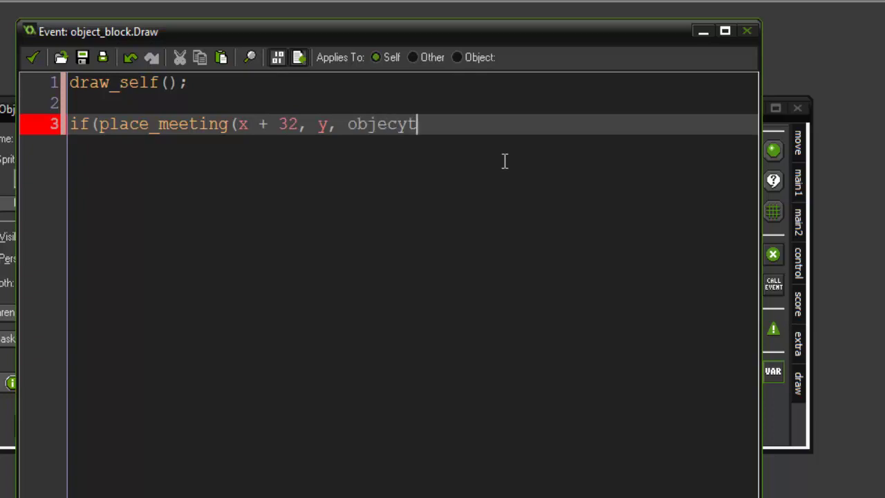
pyautogui.press('BackSpace')
pyautogui.press('BackSpace')
pyautogui.write('t_n')
pyautogui.press('BackSpace')
pyautogui.write('block)')
# Step: Add && conditions for object_block at (x - 32, y) and (x, y + 32)
pyautogui.press('Return')
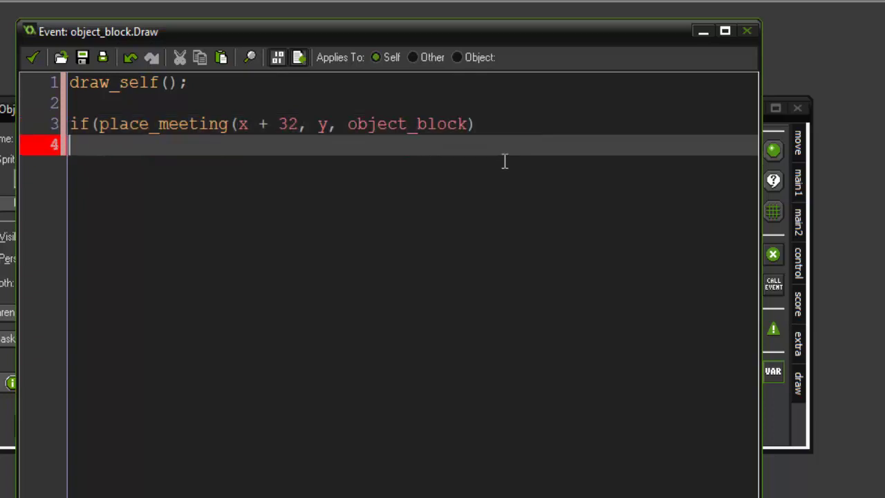
pyautogui.write('&& place_m')
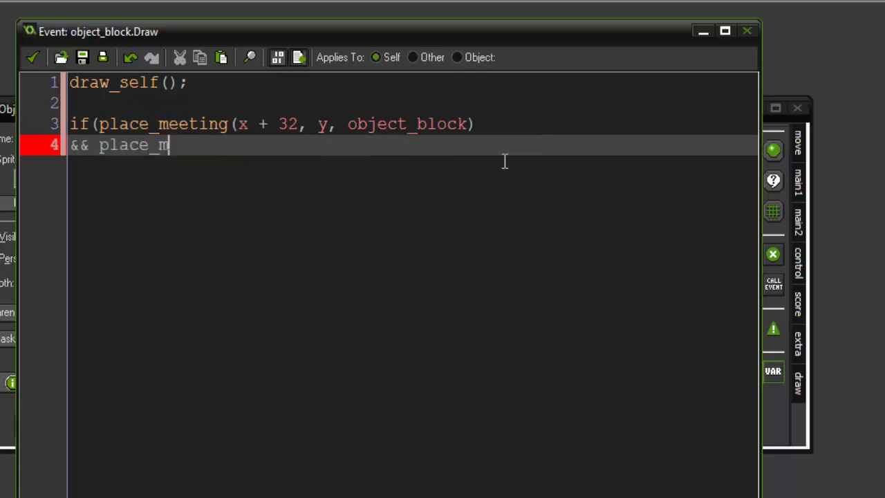
pyautogui.write('eething')
pyautogui.press('BackSpace')
pyautogui.press('BackSpace')
pyautogui.press('BackSpace')
pyautogui.press('BackSpace')
pyautogui.write('ing(x - 32, ')
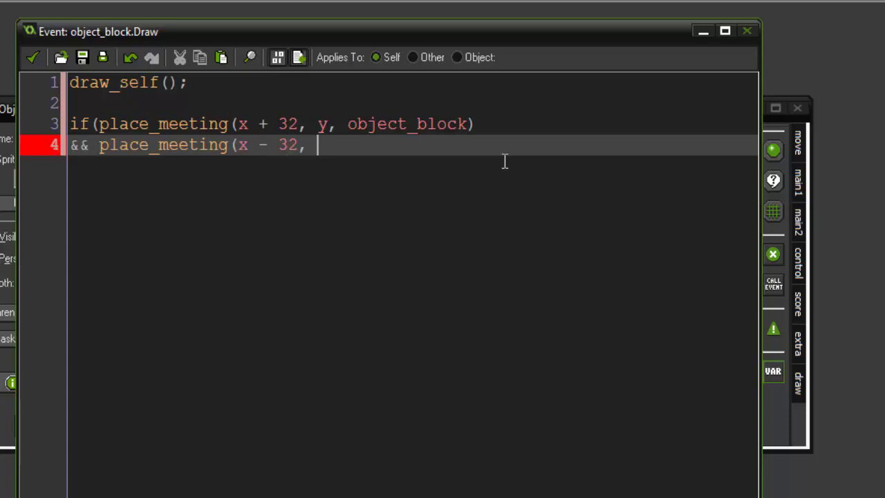
pyautogui.write('y')
pyautogui.press('BackSpace')
pyautogui.write(', obje')
pyautogui.press('BackSpace')
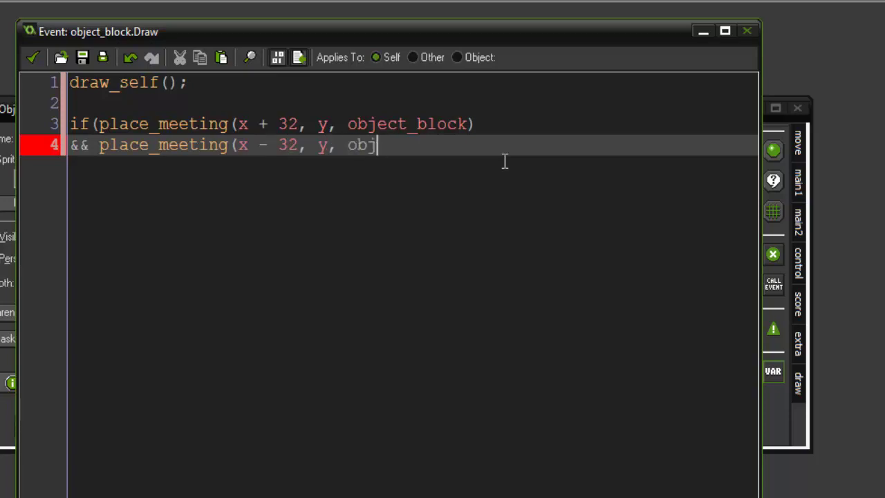
pyautogui.write('ect_block);')
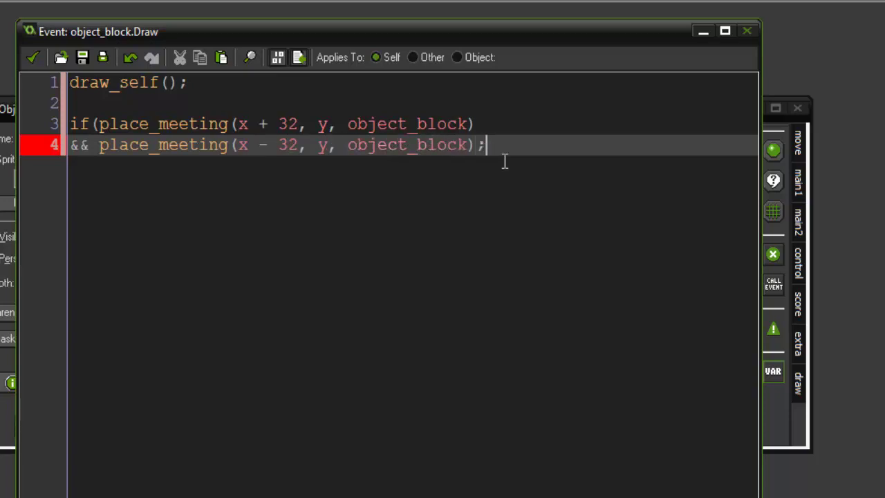
pyautogui.press('BackSpace')
pyautogui.press('Return')
pyautogui.write('&& ')
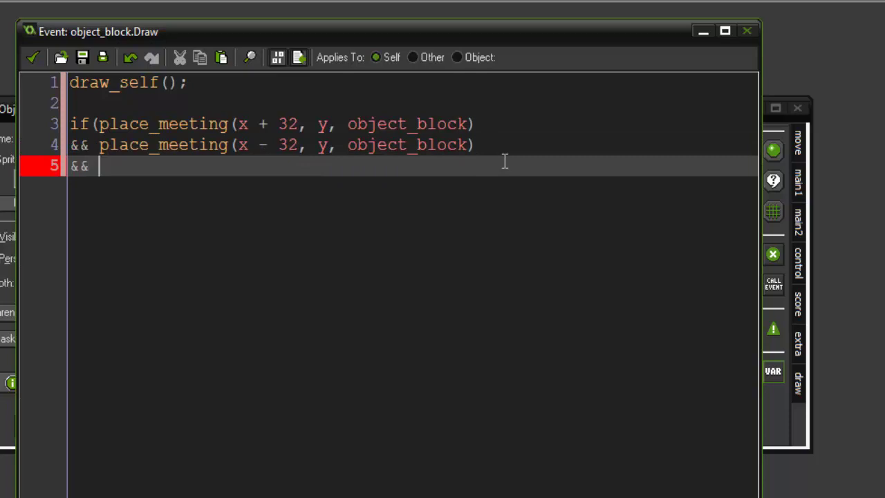
pyautogui.write('place_meeting')
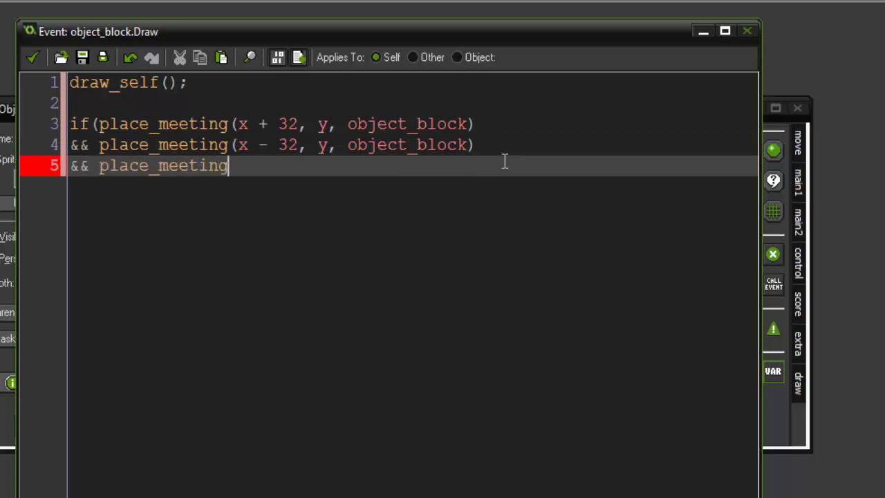
pyautogui.write('(x, ')
pyautogui.write('y + 32, object')
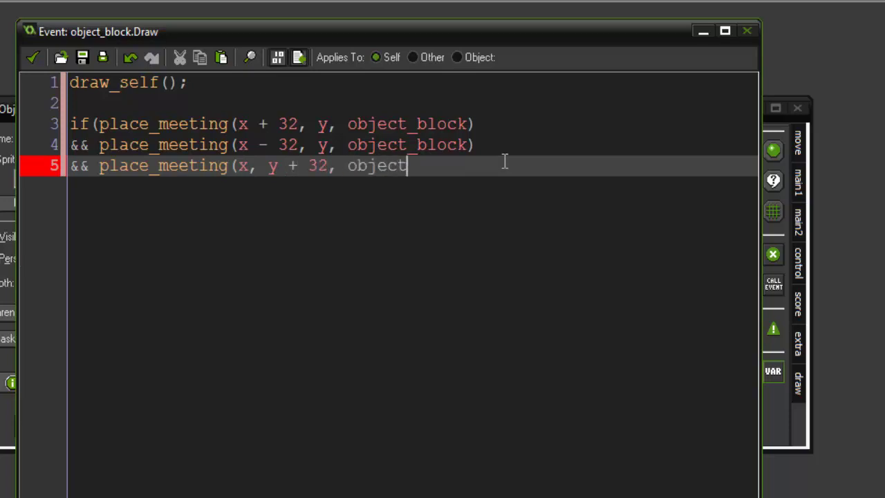
pyautogui.write('_block)')
# Step: Add the fourth condition at (x, y - 32) and empty braces for the body
pyautogui.press('Return')
pyautogui.write('&&')
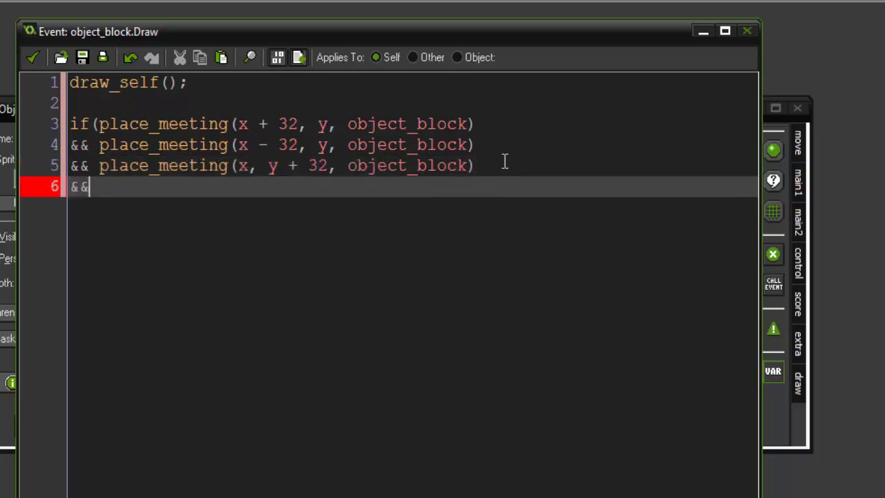
pyautogui.write(' place_meet')
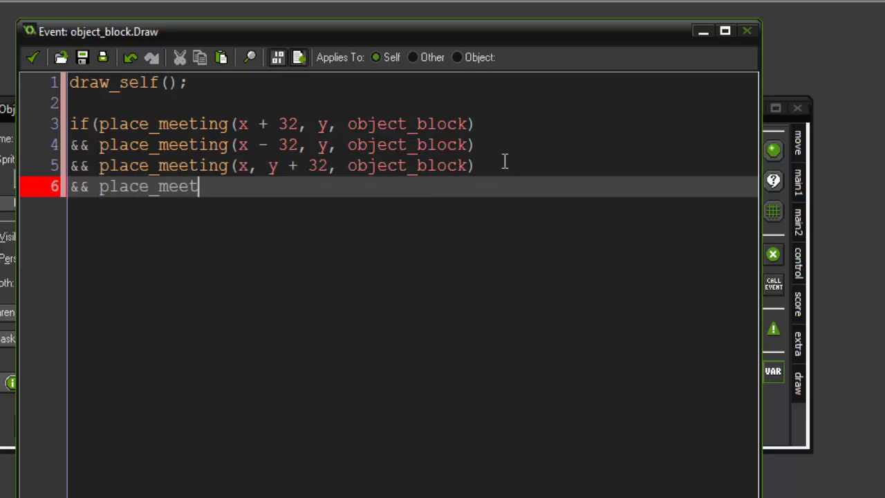
pyautogui.write('hing(x, y -')
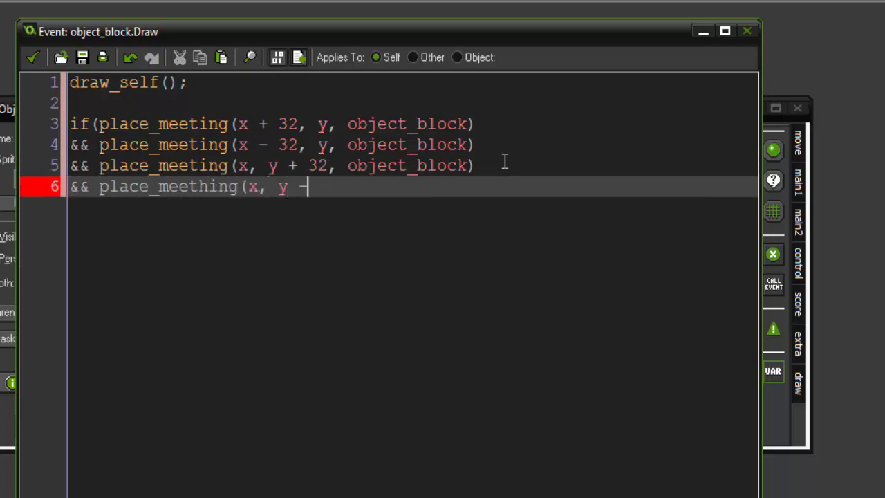
pyautogui.write(' 32, object_')
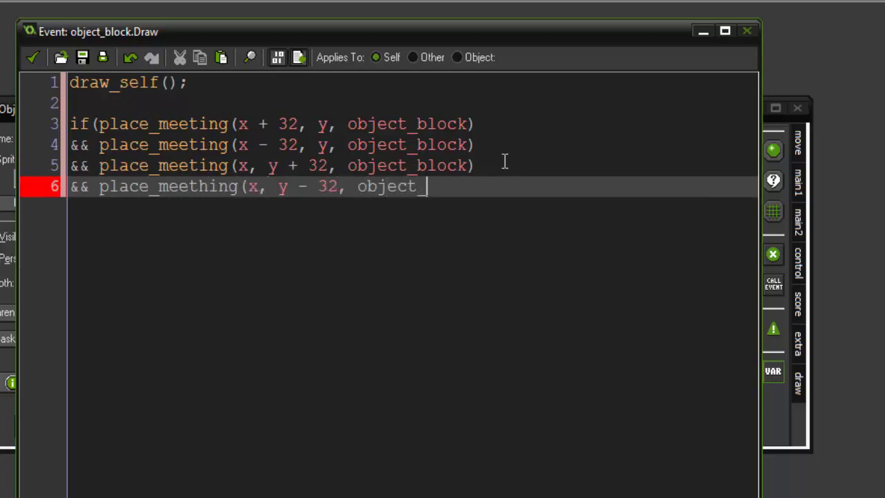
pyautogui.write('block)')
pyautogui.press('Return')
pyautogui.write('{')
pyautogui.press('Return')
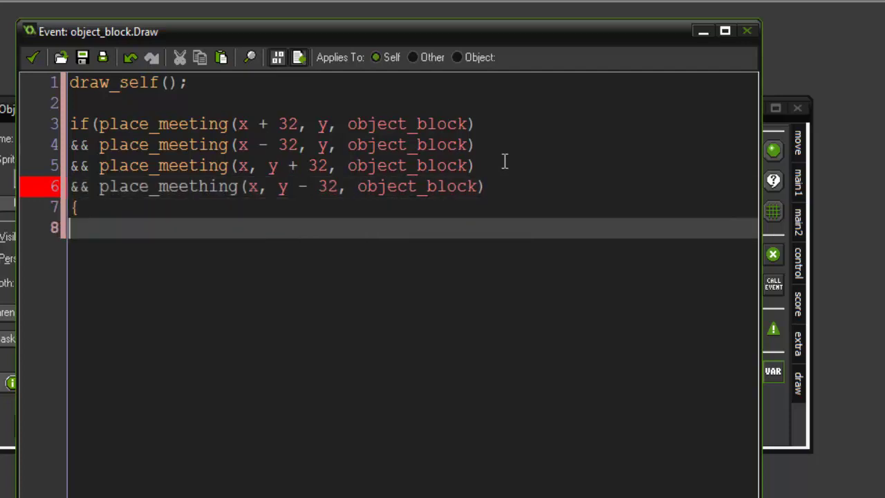
pyautogui.press('Return')
pyautogui.write('}')
# Step: Fix the place_meething typo and add the missing closing parenthesis on line 6
pyautogui.press('Up')
pyautogui.press('Up')
pyautogui.press('Up')
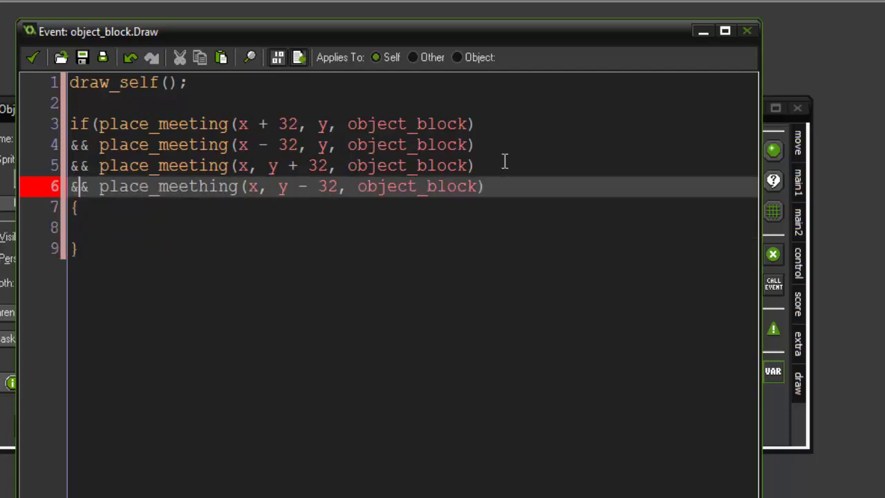
pyautogui.press('Right')
pyautogui.press('Right')
pyautogui.press('Right')
pyautogui.press('Right')
pyautogui.press('BackSpace')
pyautogui.press('Down')
pyautogui.press('Down')
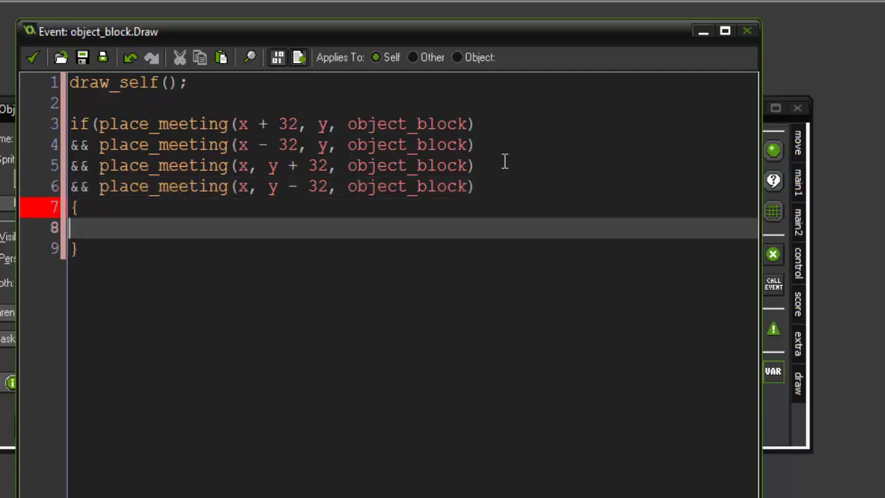
pyautogui.press('Up')
pyautogui.press('Up')
pyautogui.press('Up')
pyautogui.press('Down')
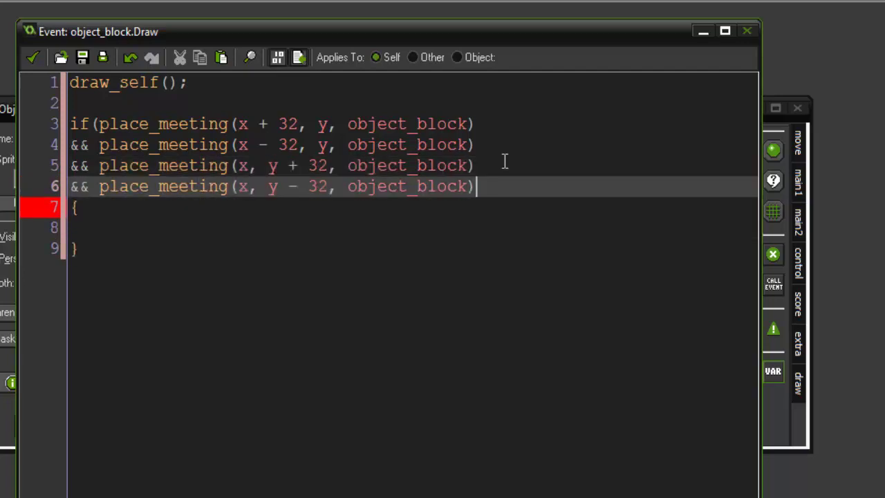
pyautogui.press('Down')
pyautogui.press('Up')
pyautogui.press('End')
pyautogui.write(')')
pyautogui.press('Down')
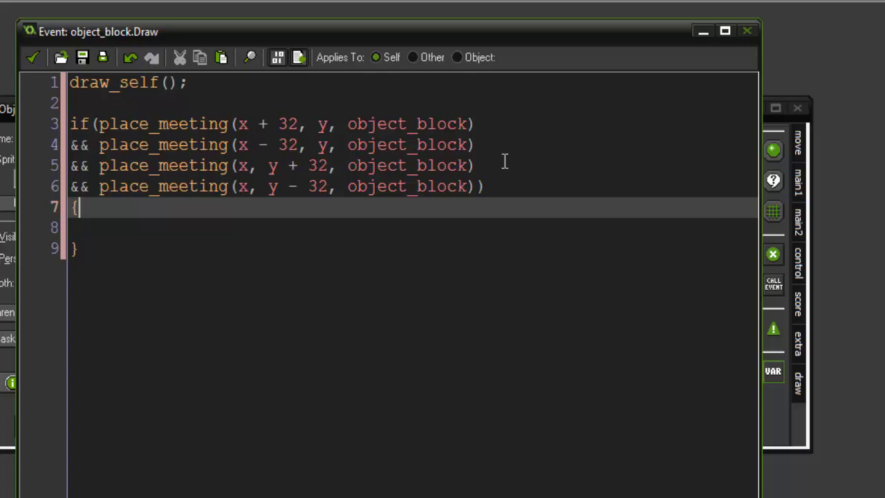
pyautogui.press('Down')
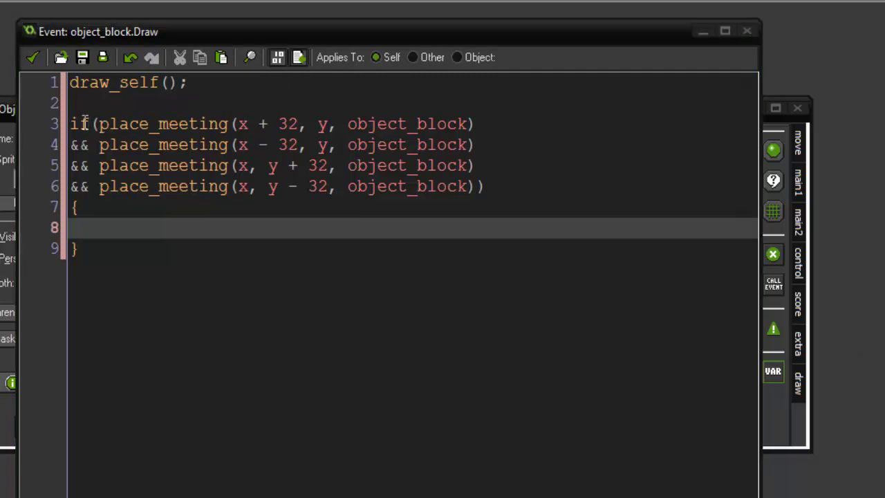
# Step: Select and review the first condition line of the if statement
pyautogui.moveTo(70, 124); pyautogui.dragTo(279, 114)
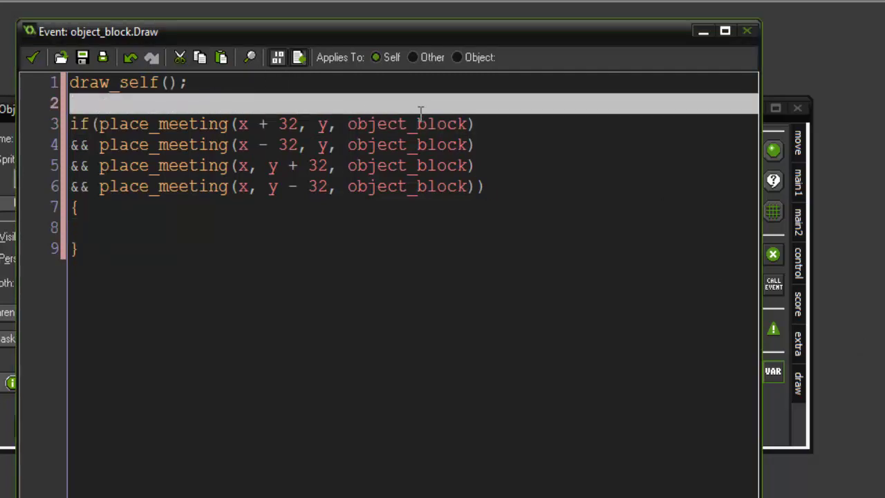
pyautogui.moveTo(419, 108); pyautogui.dragTo(466, 123)
pyautogui.click(477, 123)
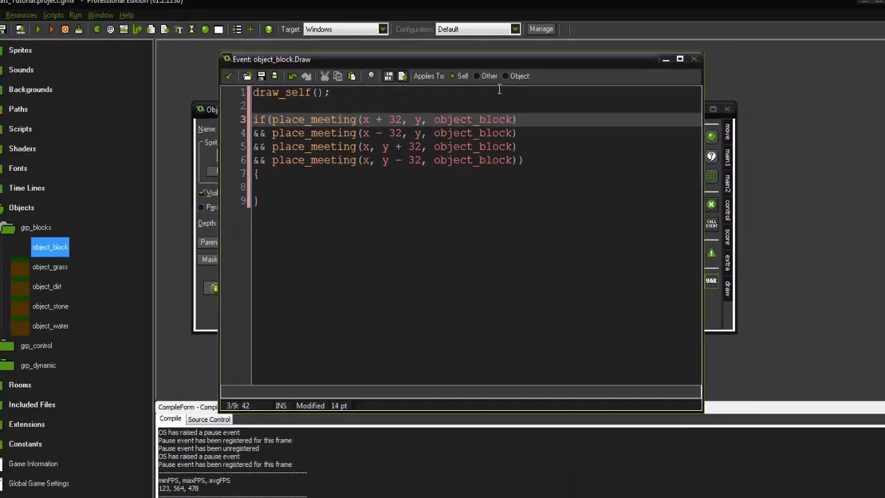
# Step: Search Windows for 'paint' to find the Paint program
pyautogui.press('super')
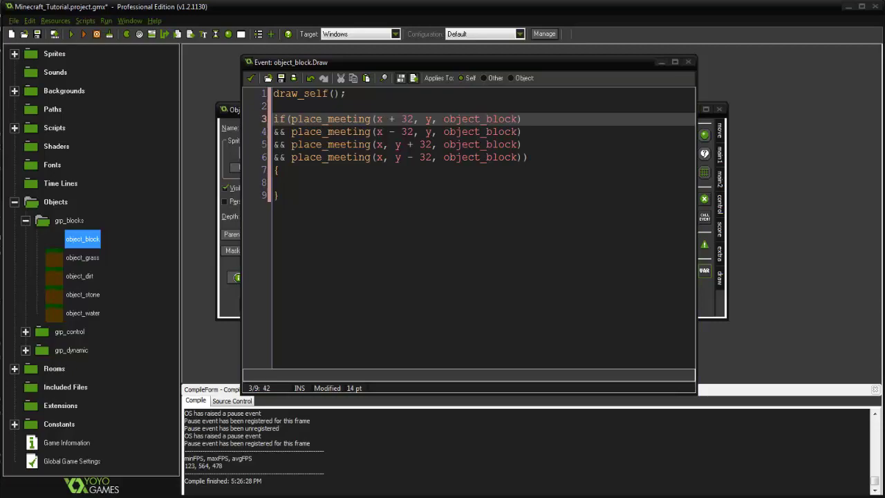
pyautogui.write('paint')
pyautogui.press('Down')
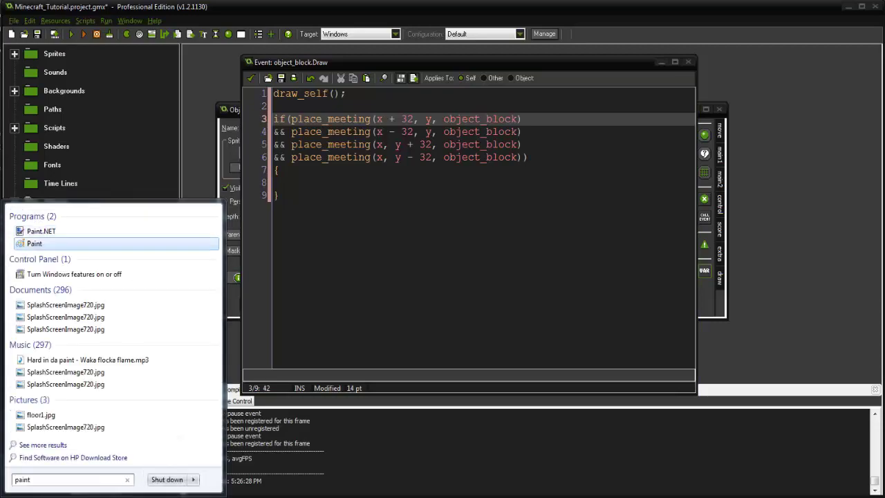
# Step: Launch Paint, draw a centre square, and freehand-sketch boxes around it
pyautogui.press('Return')
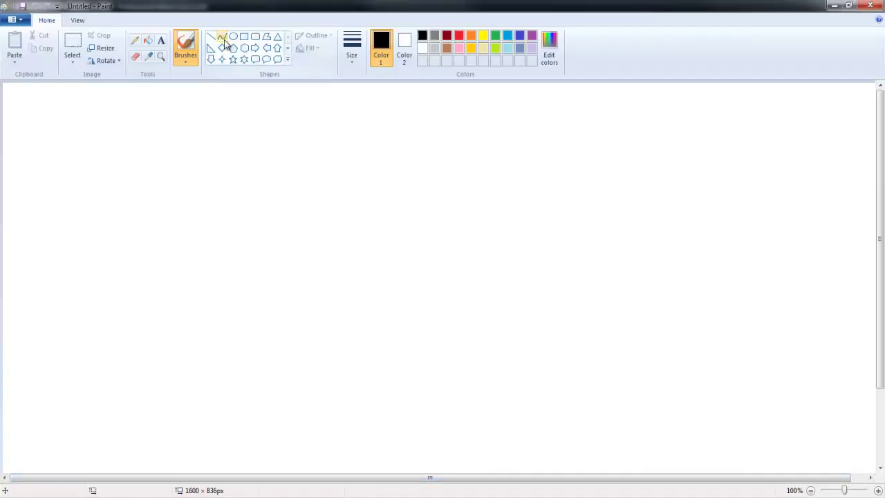
pyautogui.click(244, 36)
pyautogui.moveTo(330, 222); pyautogui.dragTo(422, 317)
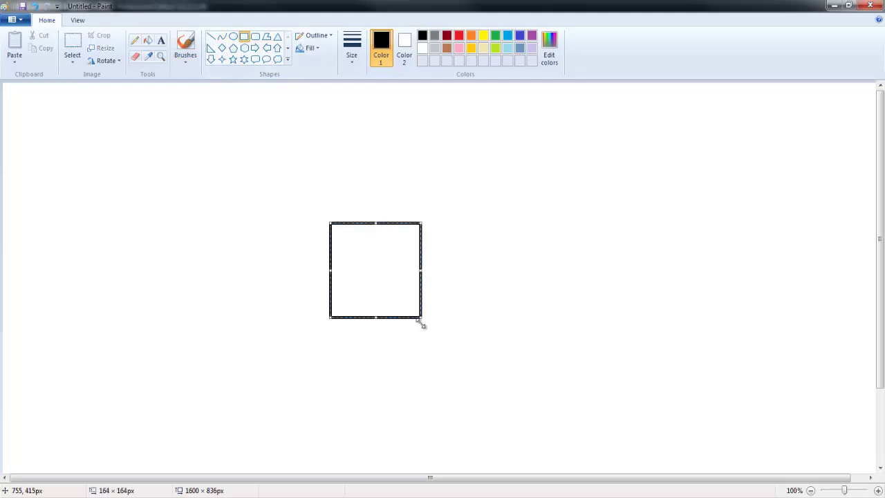
pyautogui.click(488, 304)
pyautogui.click(185, 44)
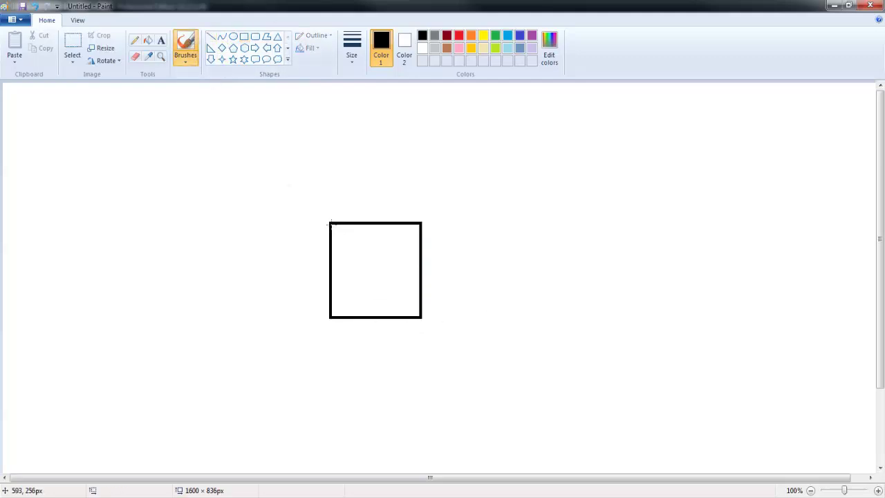
pyautogui.moveTo(330, 221)
pyautogui.mouseDown()
pyautogui.moveTo(485, 227)
pyautogui.moveTo(504, 316)
pyautogui.moveTo(430, 319)
pyautogui.moveTo(419, 386)
pyautogui.moveTo(300, 396)
pyautogui.moveTo(332, 307)
pyautogui.moveTo(244, 228)
pyautogui.moveTo(321, 221)
pyautogui.mouseUp()
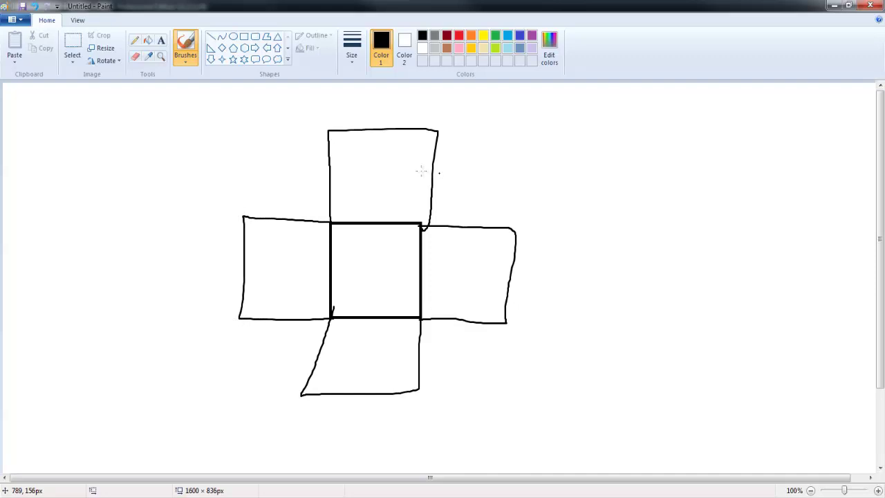
# Step: Mark the four outer boxes with green checkmarks, then pick a black bucket fill
pyautogui.click(500, 37)
pyautogui.moveTo(412, 135)
pyautogui.mouseDown()
pyautogui.moveTo(370, 206)
pyautogui.moveTo(355, 171)
pyautogui.mouseUp()
pyautogui.moveTo(309, 242)
pyautogui.mouseDown()
pyautogui.moveTo(273, 313)
pyautogui.moveTo(261, 284)
pyautogui.mouseUp()
pyautogui.moveTo(383, 335)
pyautogui.mouseDown()
pyautogui.moveTo(352, 388)
pyautogui.moveTo(334, 359)
pyautogui.mouseUp()
pyautogui.moveTo(492, 239)
pyautogui.mouseDown()
pyautogui.moveTo(455, 324)
pyautogui.moveTo(436, 291)
pyautogui.mouseUp()
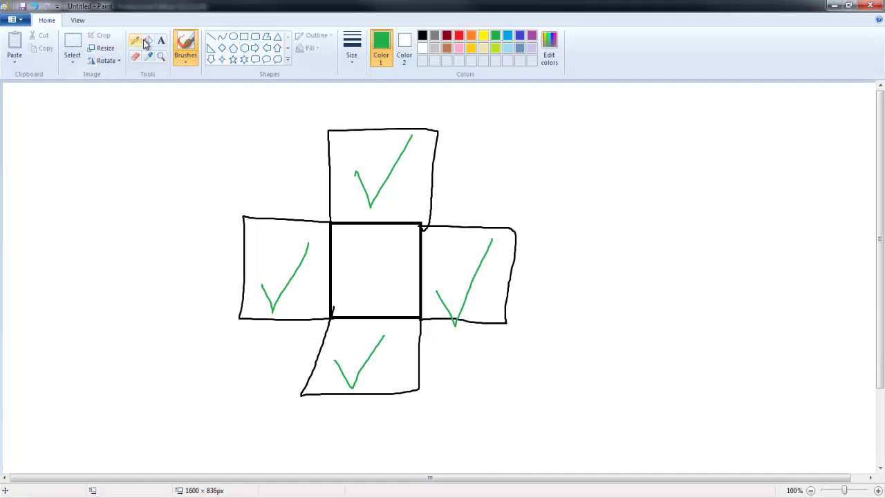
pyautogui.click(148, 40)
pyautogui.click(423, 36)
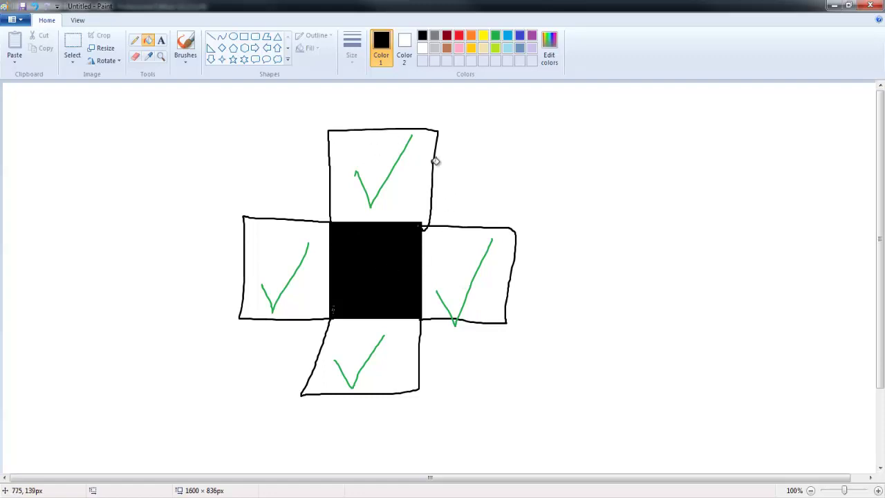
# Step: Undo the centre fill and delete the left box with its check
pyautogui.hotkey('ctrl', 'z')
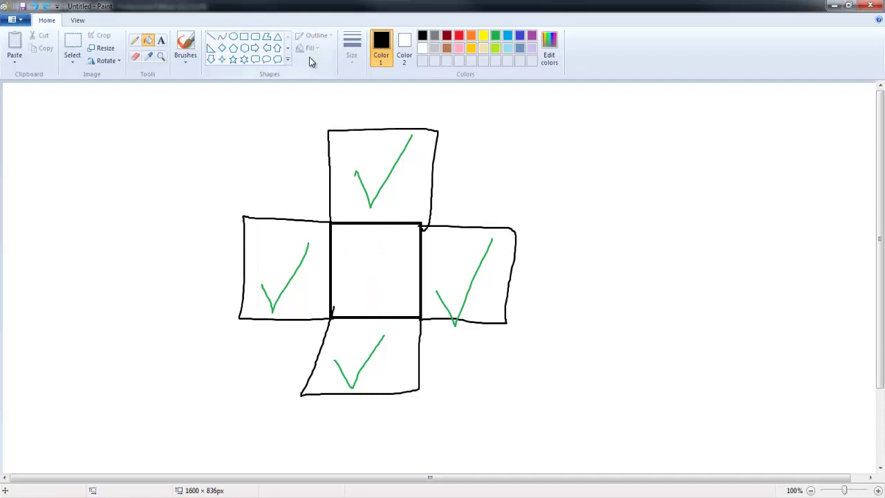
pyautogui.click(72, 43)
pyautogui.moveTo(159, 168); pyautogui.dragTo(329, 321)
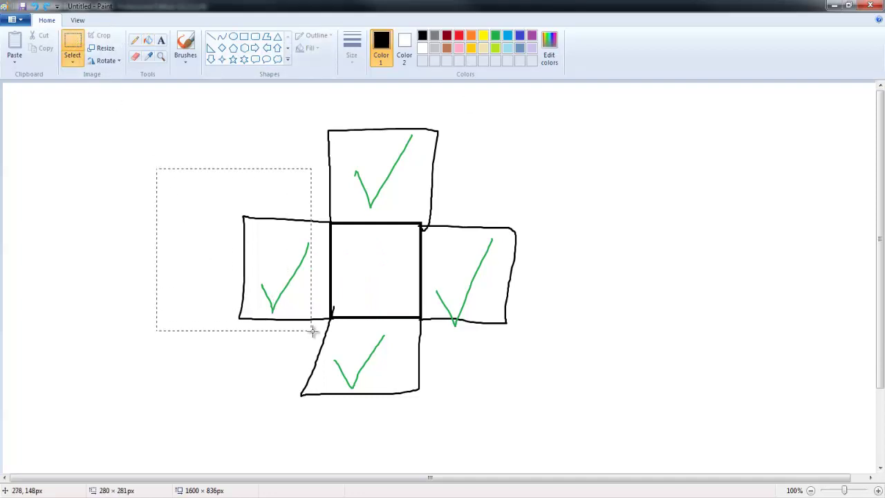
pyautogui.press('Delete')
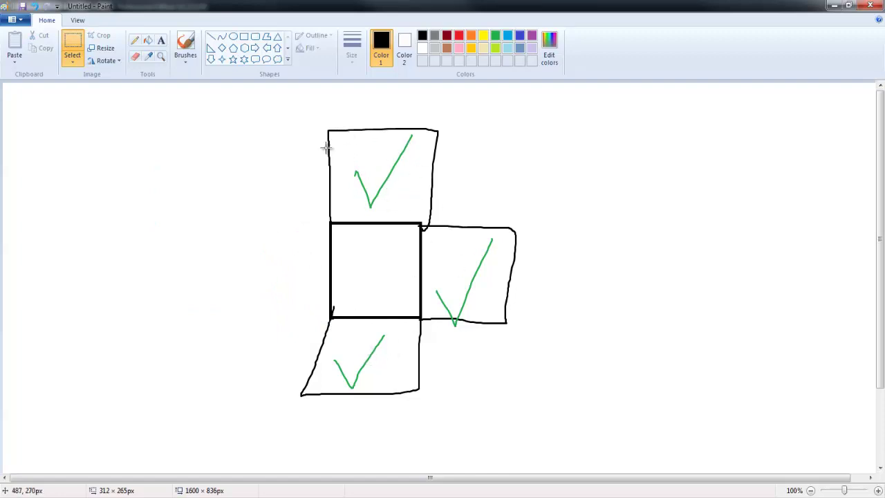
# Step: Draw a black and a red arrow into the gap, plus boxes above and below it
pyautogui.click(185, 47)
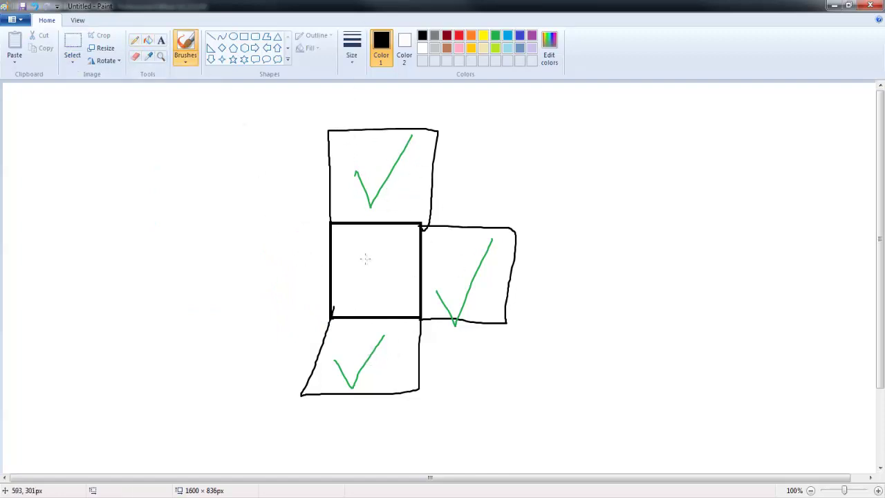
pyautogui.moveTo(371, 263)
pyautogui.mouseDown()
pyautogui.moveTo(254, 254)
pyautogui.moveTo(246, 273)
pyautogui.moveTo(283, 282)
pyautogui.mouseUp()
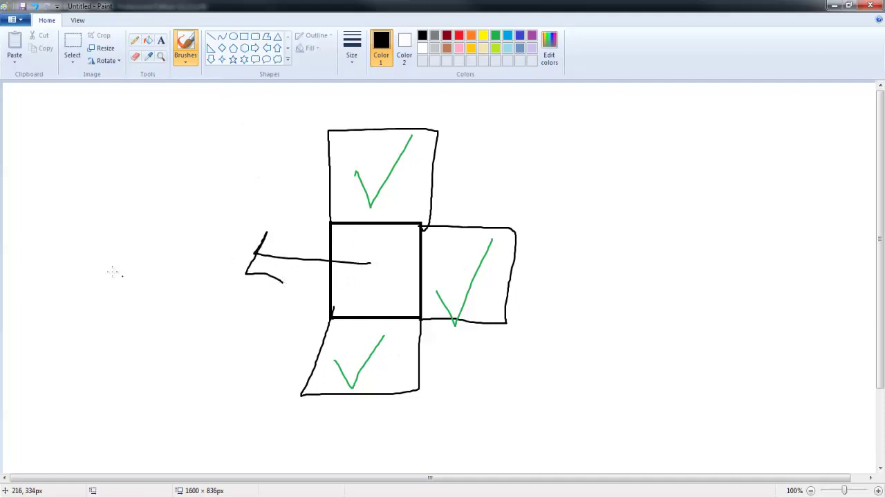
pyautogui.click(459, 35)
pyautogui.moveTo(59, 272)
pyautogui.mouseDown()
pyautogui.moveTo(252, 273)
pyautogui.moveTo(225, 253)
pyautogui.moveTo(188, 296)
pyautogui.mouseUp()
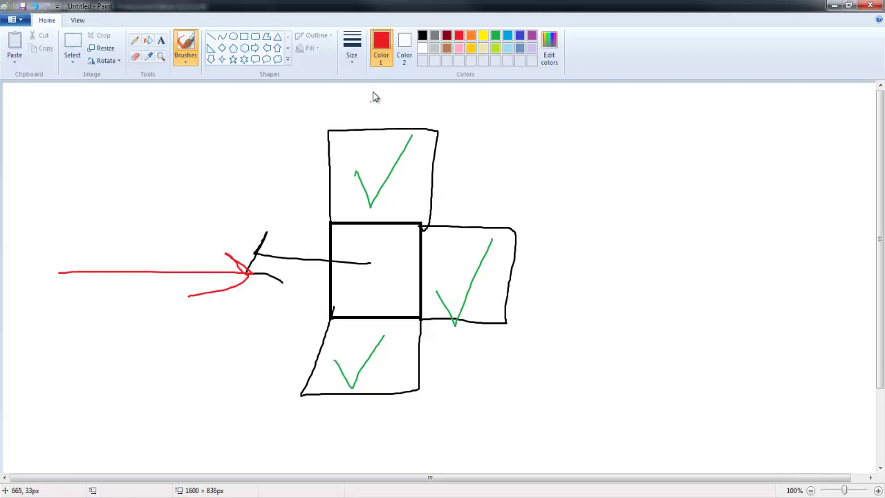
pyautogui.click(423, 36)
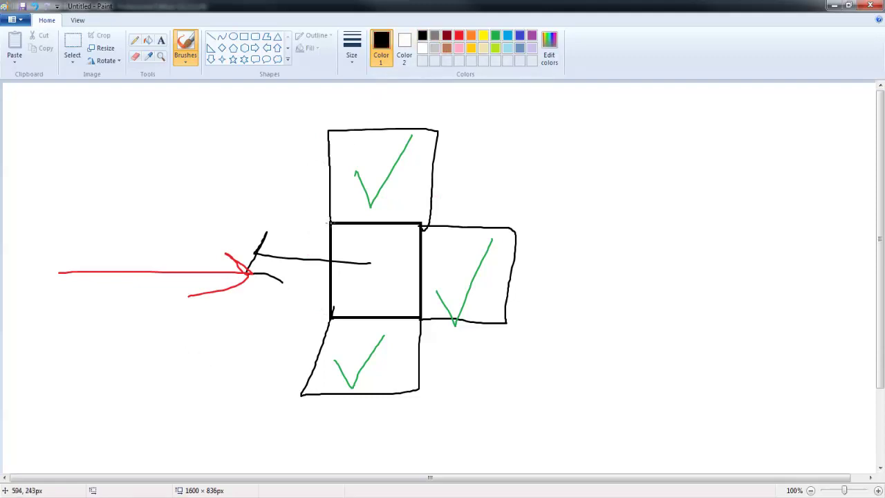
pyautogui.moveTo(329, 223); pyautogui.dragTo(317, 139)
pyautogui.moveTo(337, 318)
pyautogui.mouseDown()
pyautogui.moveTo(232, 312)
pyautogui.moveTo(220, 394)
pyautogui.moveTo(308, 399)
pyautogui.mouseUp()
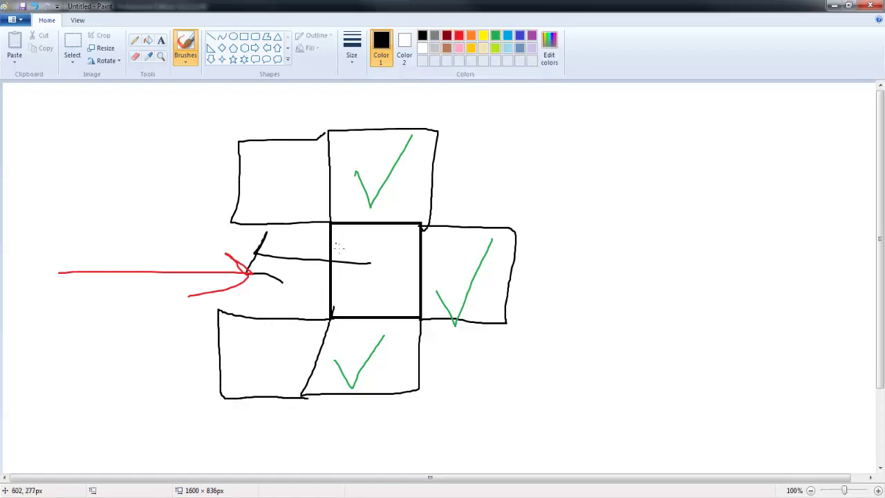
# Step: Draw a red double-headed arrow across the gap and minimise Paint
pyautogui.click(495, 36)
pyautogui.moveTo(299, 150)
pyautogui.mouseDown()
pyautogui.moveTo(270, 192)
pyautogui.moveTo(253, 187)
pyautogui.mouseUp()
pyautogui.hotkey('ctrl', 'z')
pyautogui.click(459, 35)
pyautogui.moveTo(273, 267)
pyautogui.mouseDown()
pyautogui.moveTo(271, 236)
pyautogui.moveTo(285, 248)
pyautogui.moveTo(263, 312)
pyautogui.moveTo(283, 314)
pyautogui.mouseUp()
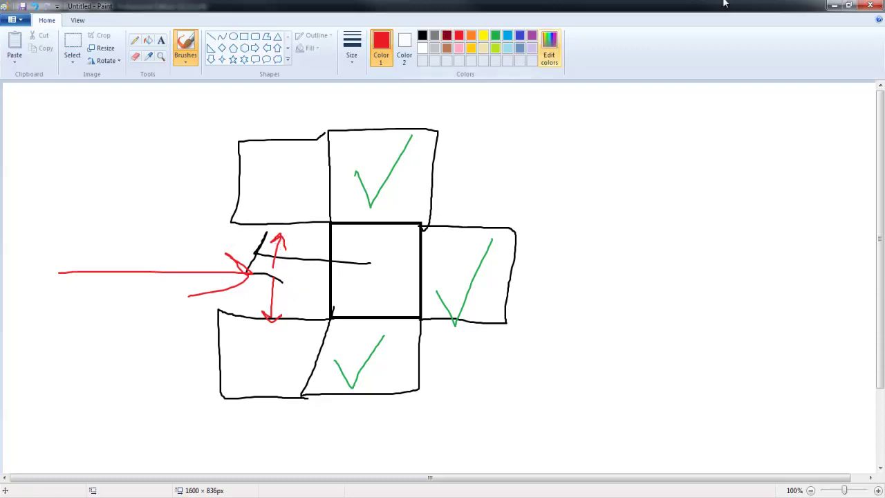
pyautogui.click(834, 6)
# Step: Fill the if body with vis = false, draw_set_alpha(1), a filled 32-pixel draw_rectangle; add else vis = true
pyautogui.click(333, 172)
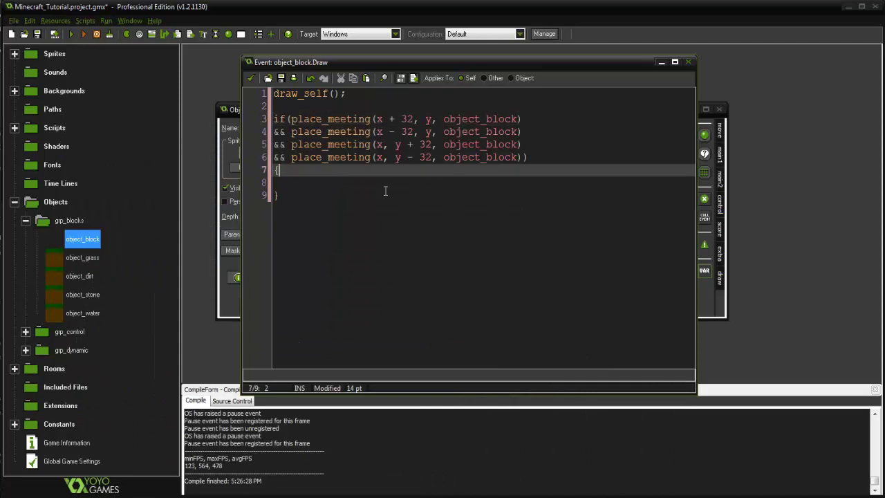
pyautogui.click(385, 192)
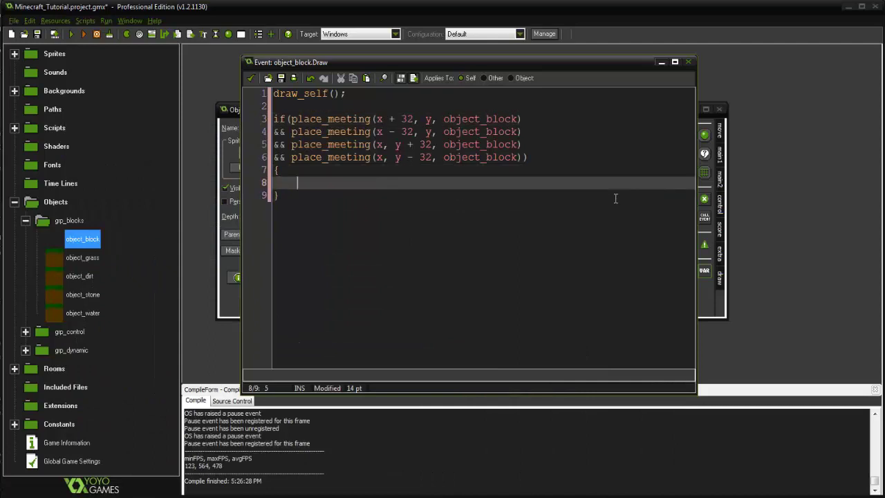
pyautogui.write('vis = false;')
pyautogui.press('Return')
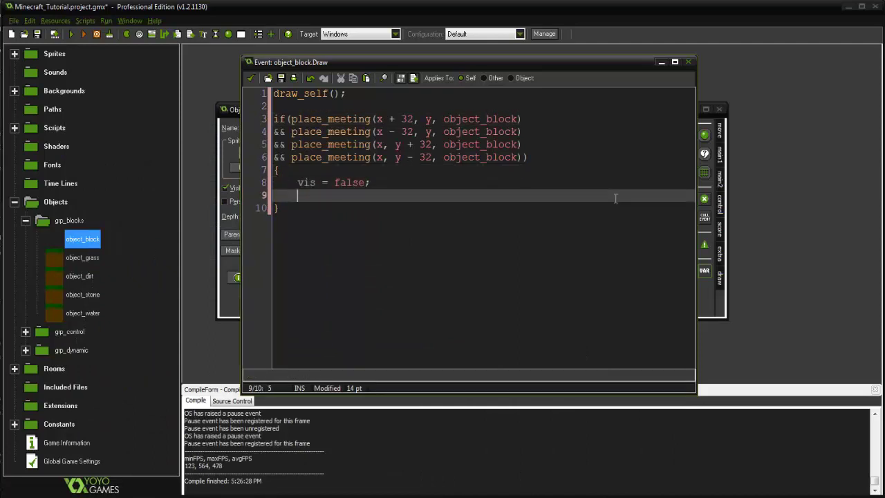
pyautogui.write('draw_s')
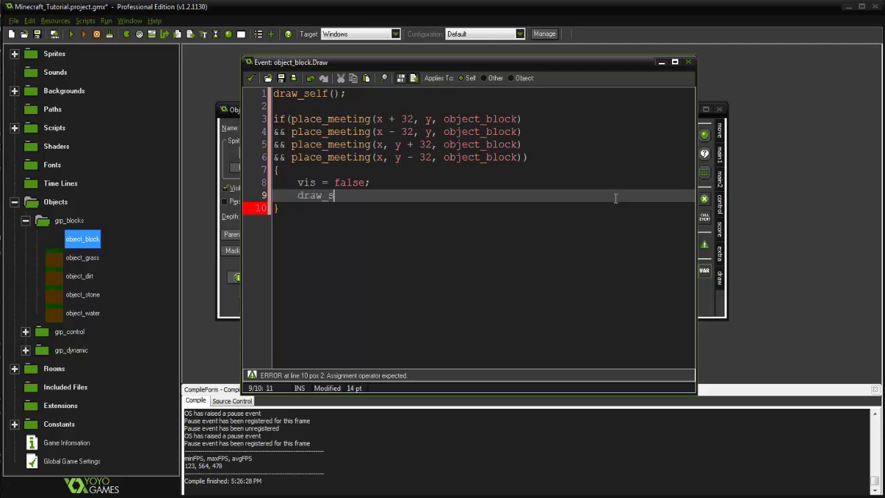
pyautogui.write('et_alpha(')
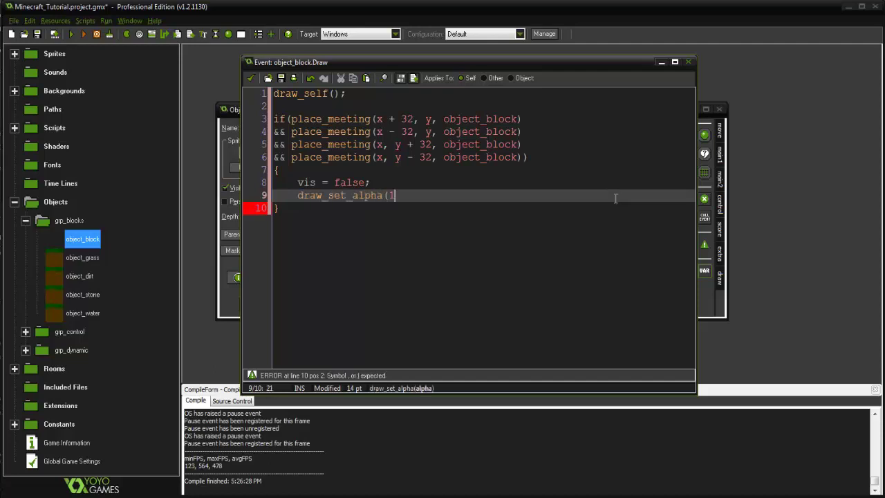
pyautogui.write('1);')
pyautogui.press('Return')
pyautogui.write('draw_')
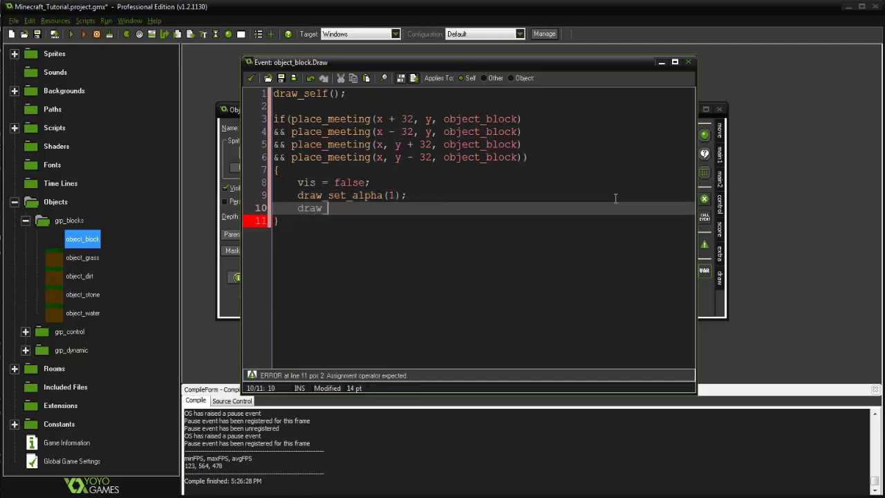
pyautogui.write('ect')
pyautogui.press('BackSpace')
pyautogui.press('BackSpace')
pyautogui.write('angle(x')
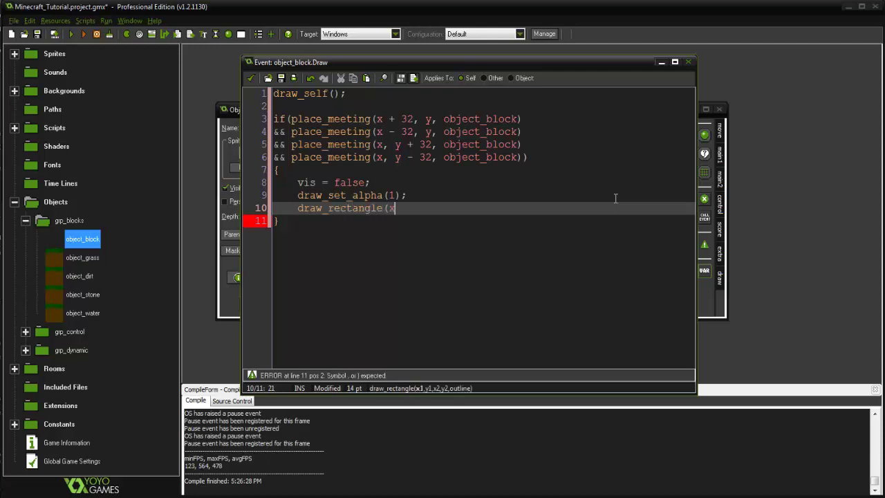
pyautogui.write(', y, x + 32, ')
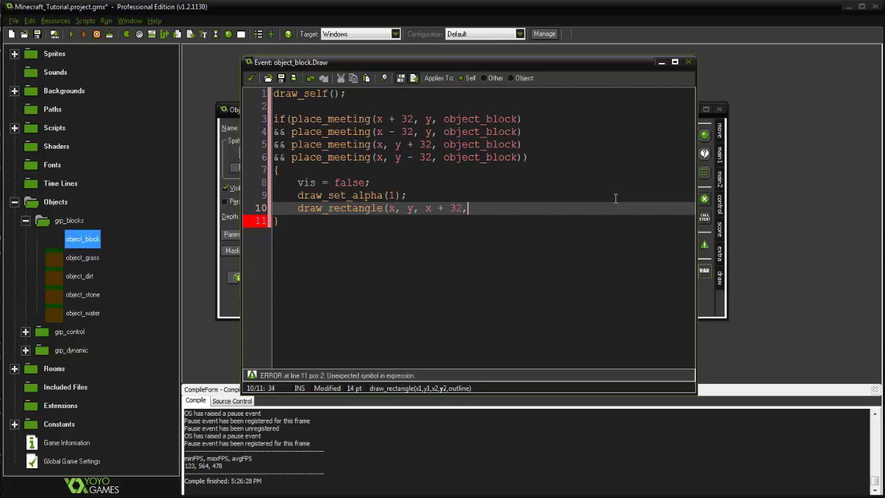
pyautogui.write('y + 32, fa')
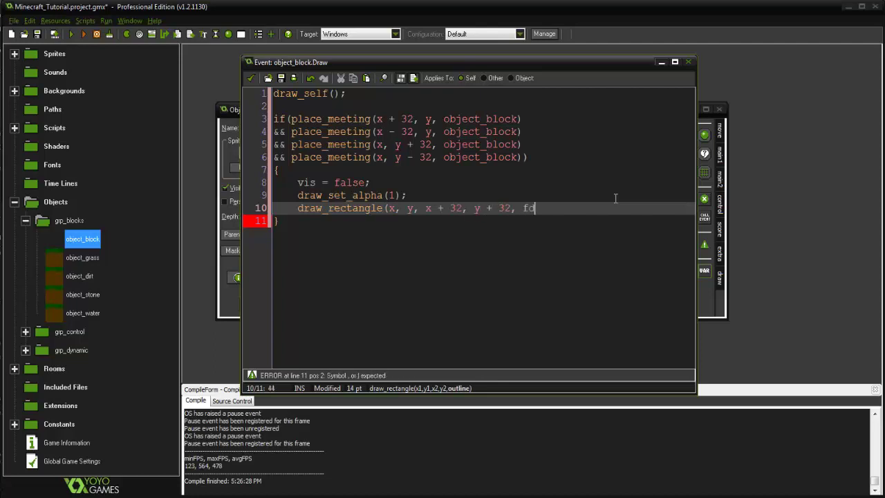
pyautogui.write('lse);')
pyautogui.press('Down')
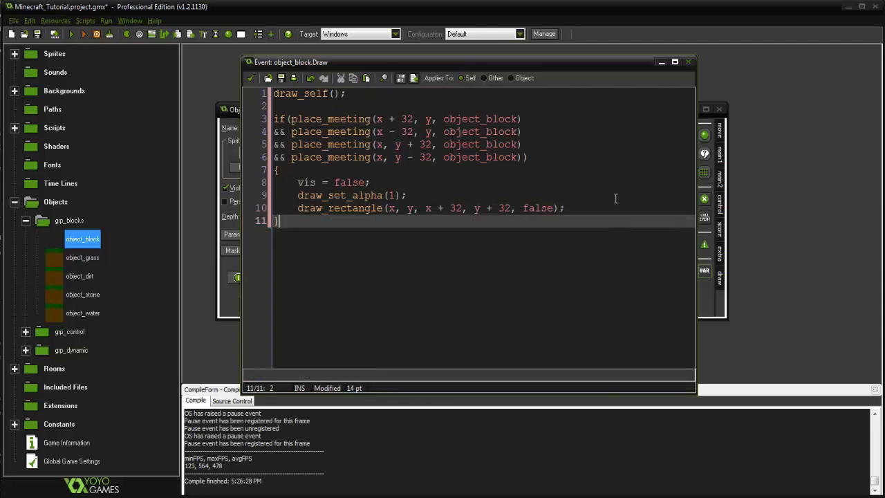
pyautogui.write('else ')
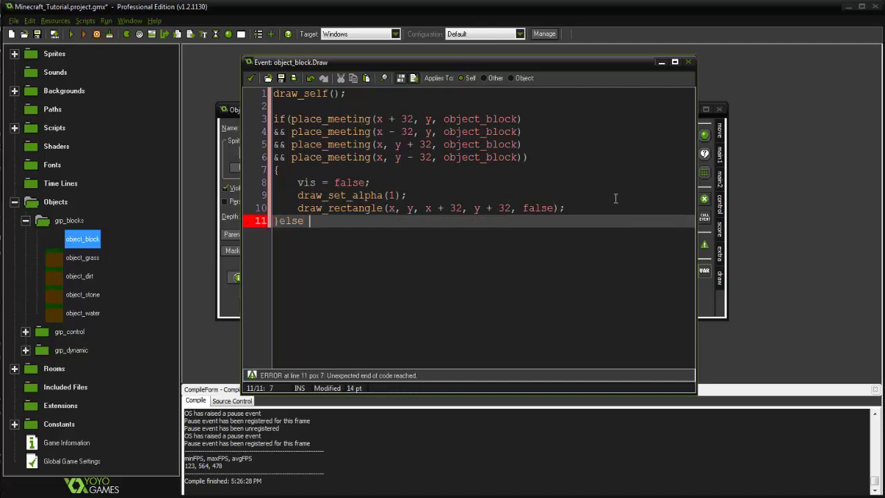
pyautogui.write('vis = true;')
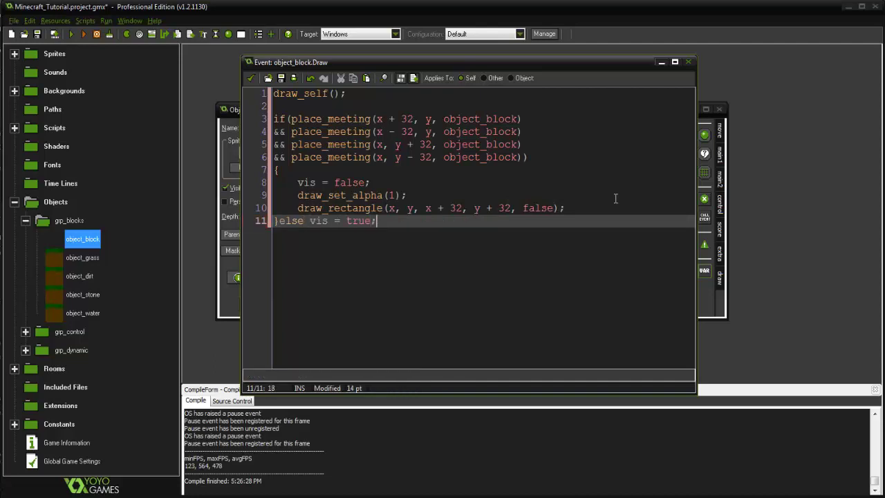
# Step: Save the project and run the game with F5
pyautogui.click(255, 78)
pyautogui.hotkey('ctrl', 's')
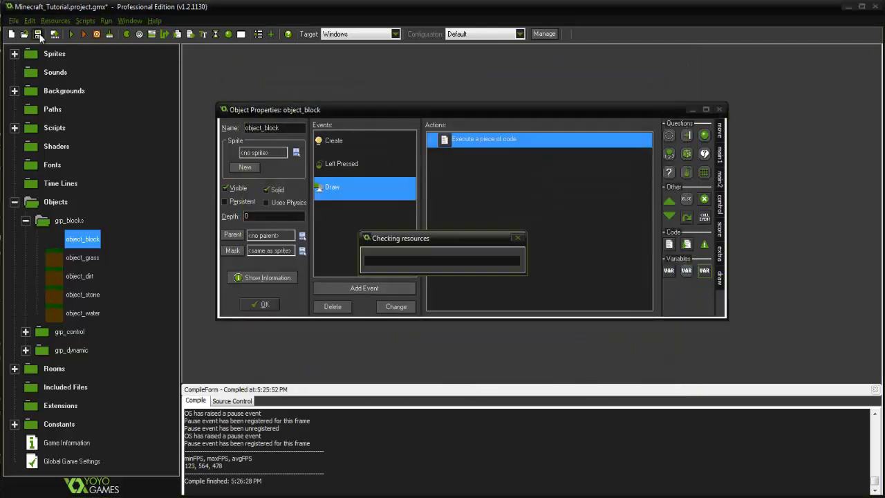
pyautogui.press('F5')
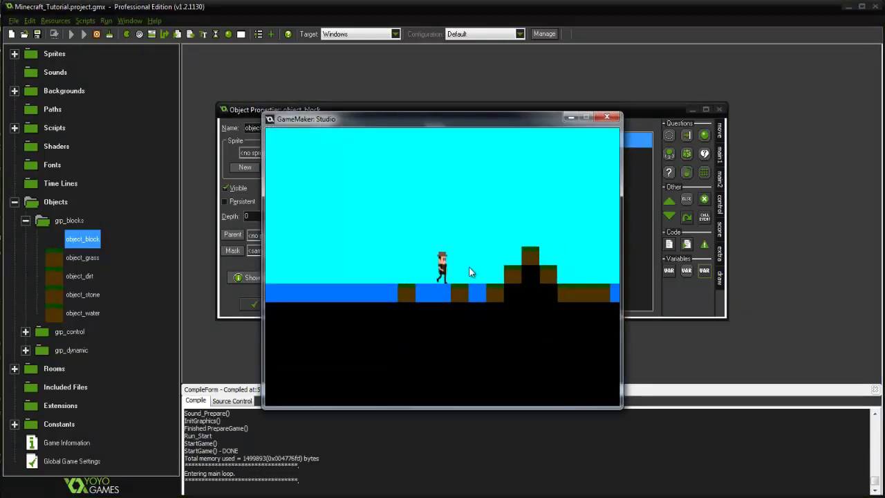
# Step: Regenerate the terrain with R and walk and jump the player to test it
pyautogui.press('r')
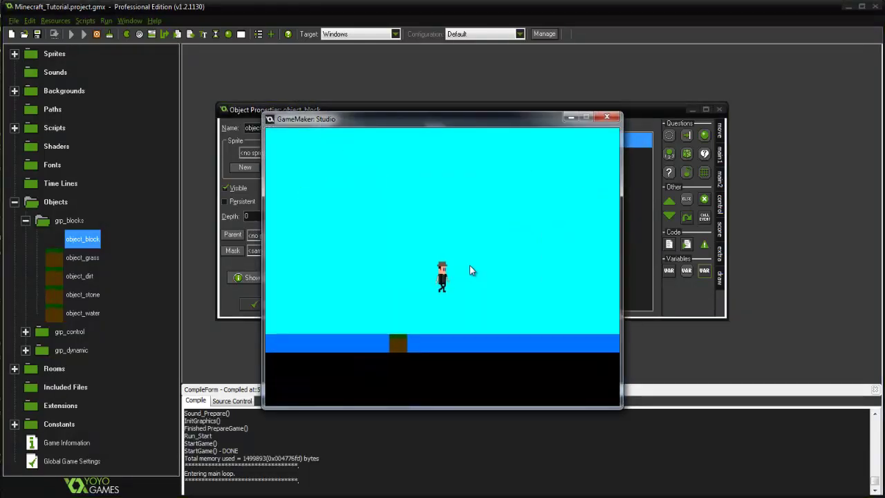
pyautogui.press('Right')
pyautogui.press('Up')
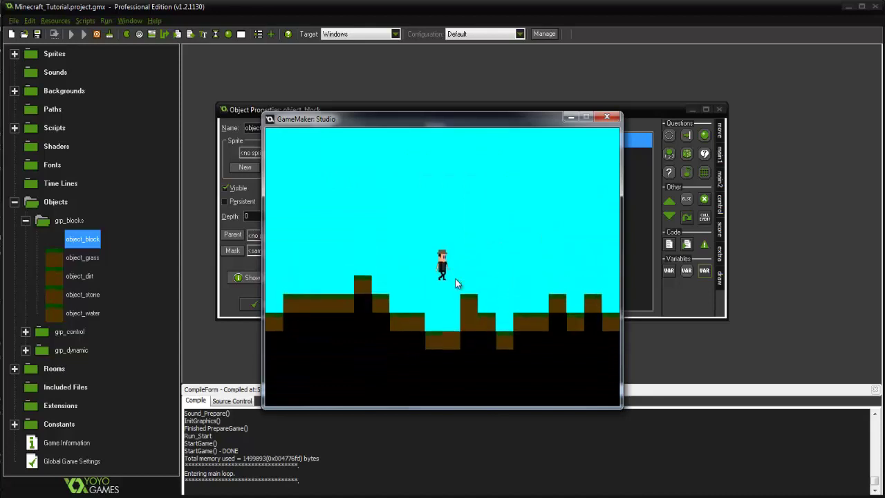
pyautogui.press('Up')
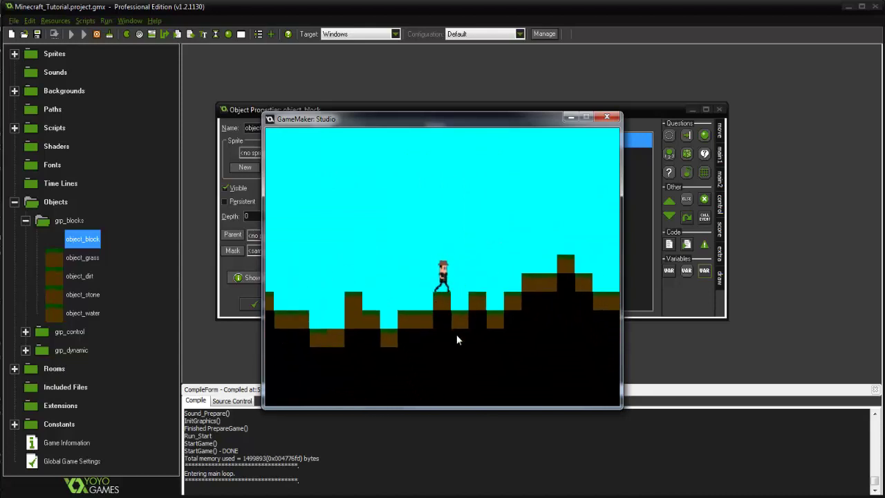
pyautogui.press('Left')
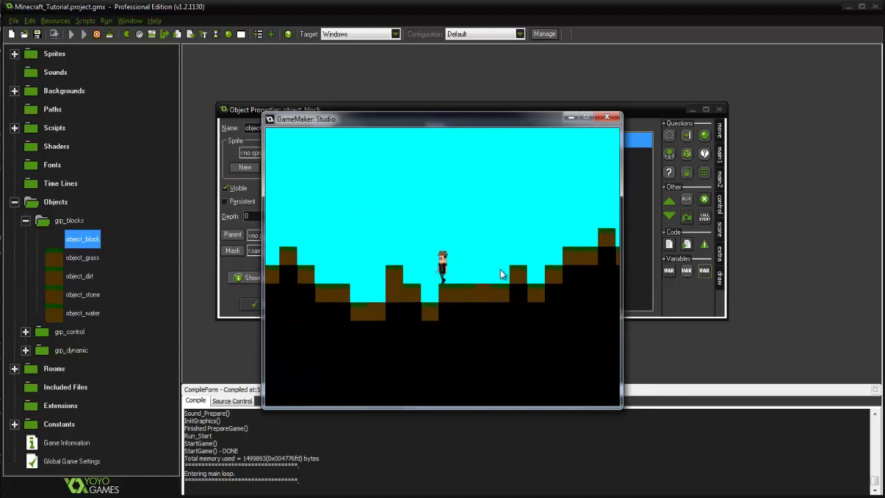
# Step: Dig a pit into the surface dirt and walk the player down into it
pyautogui.click(484, 305)
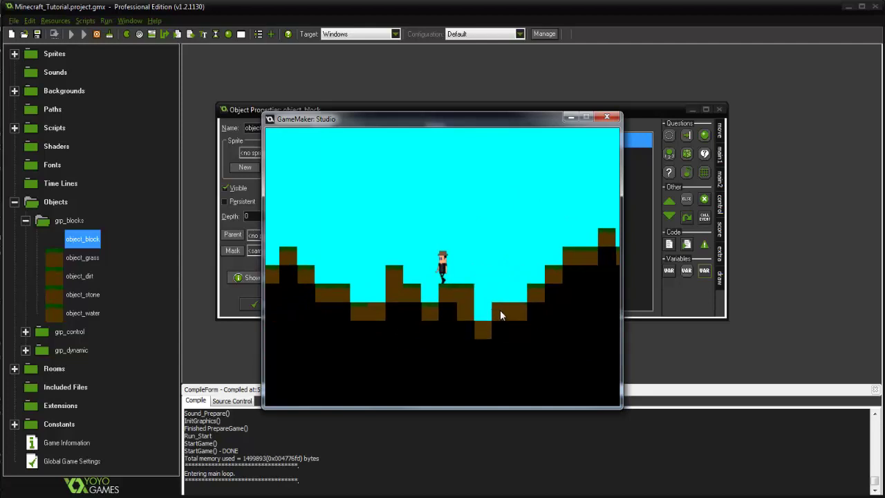
pyautogui.click(500, 330)
pyautogui.press('Right')
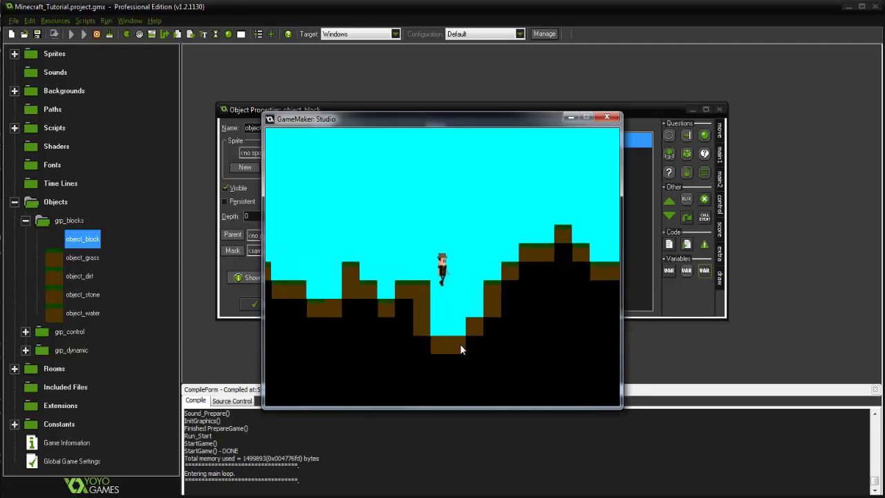
pyautogui.click(448, 295)
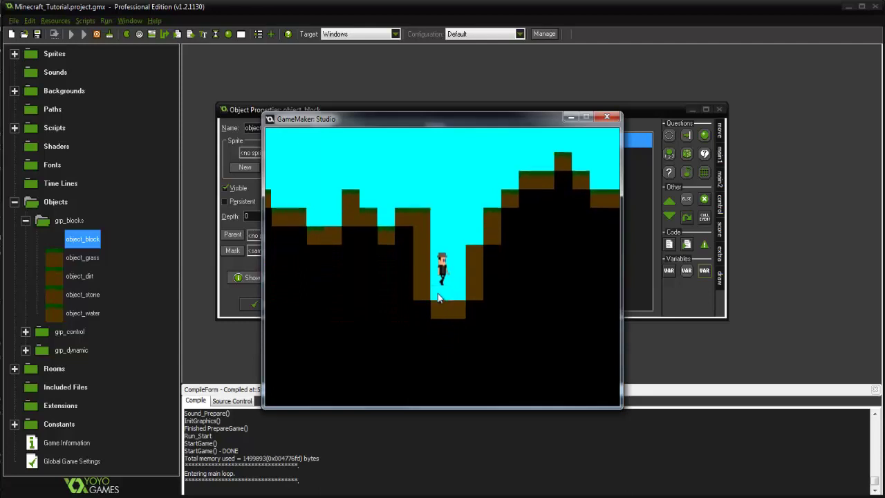
pyautogui.click(453, 295)
pyautogui.click(437, 298)
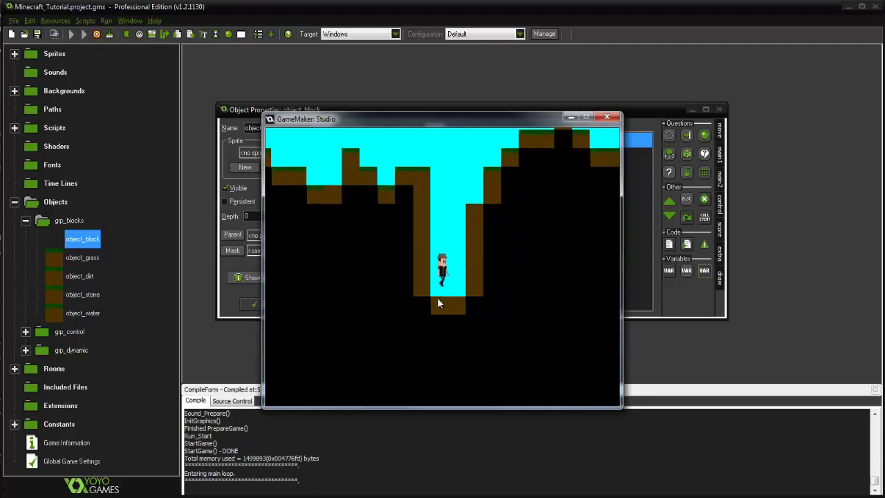
# Step: Tunnel left from the pit, mining the dirt blocks beside the player
pyautogui.click(419, 266)
pyautogui.press('Left')
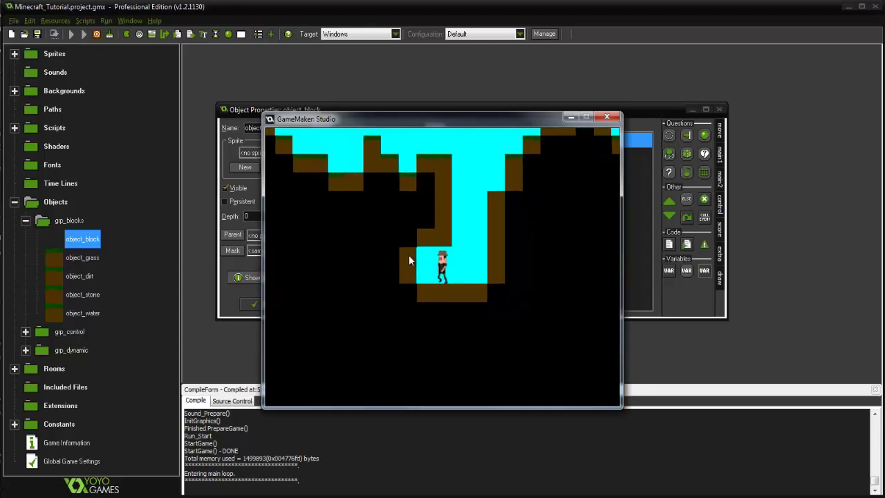
pyautogui.click(409, 255)
pyautogui.click(408, 273)
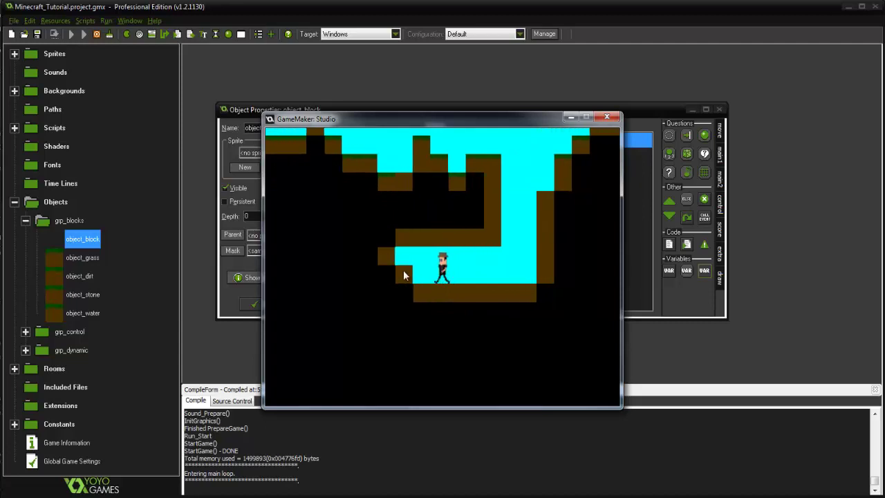
pyautogui.click(399, 272)
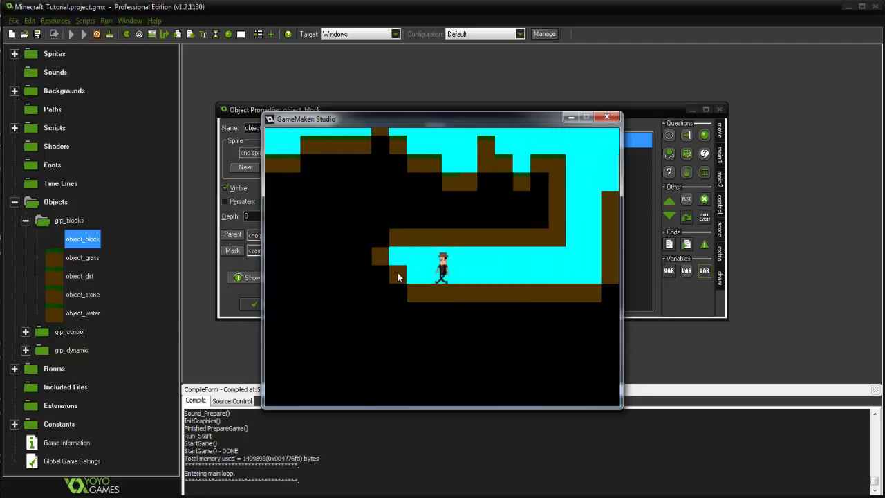
pyautogui.click(398, 271)
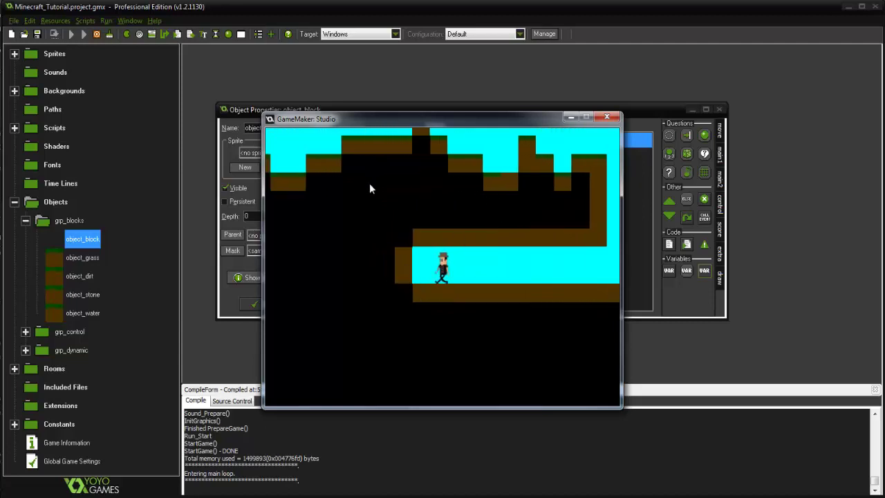
# Step: Remove the surface dirt blocks above the tunnel to expose the dirt below
pyautogui.click(426, 150)
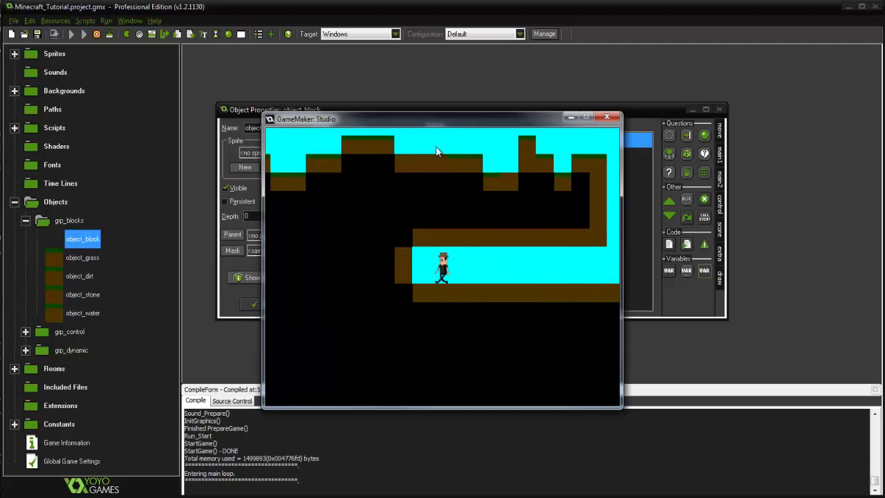
pyautogui.click(421, 172)
pyautogui.click(434, 199)
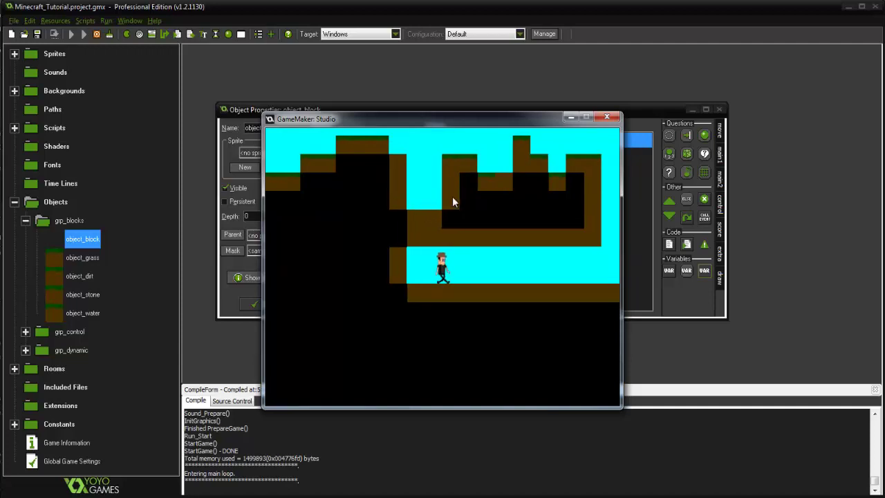
pyautogui.click(453, 196)
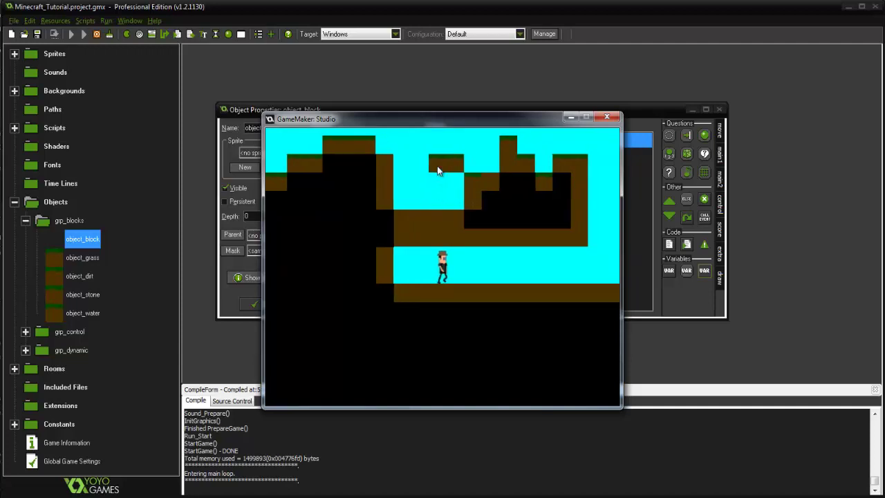